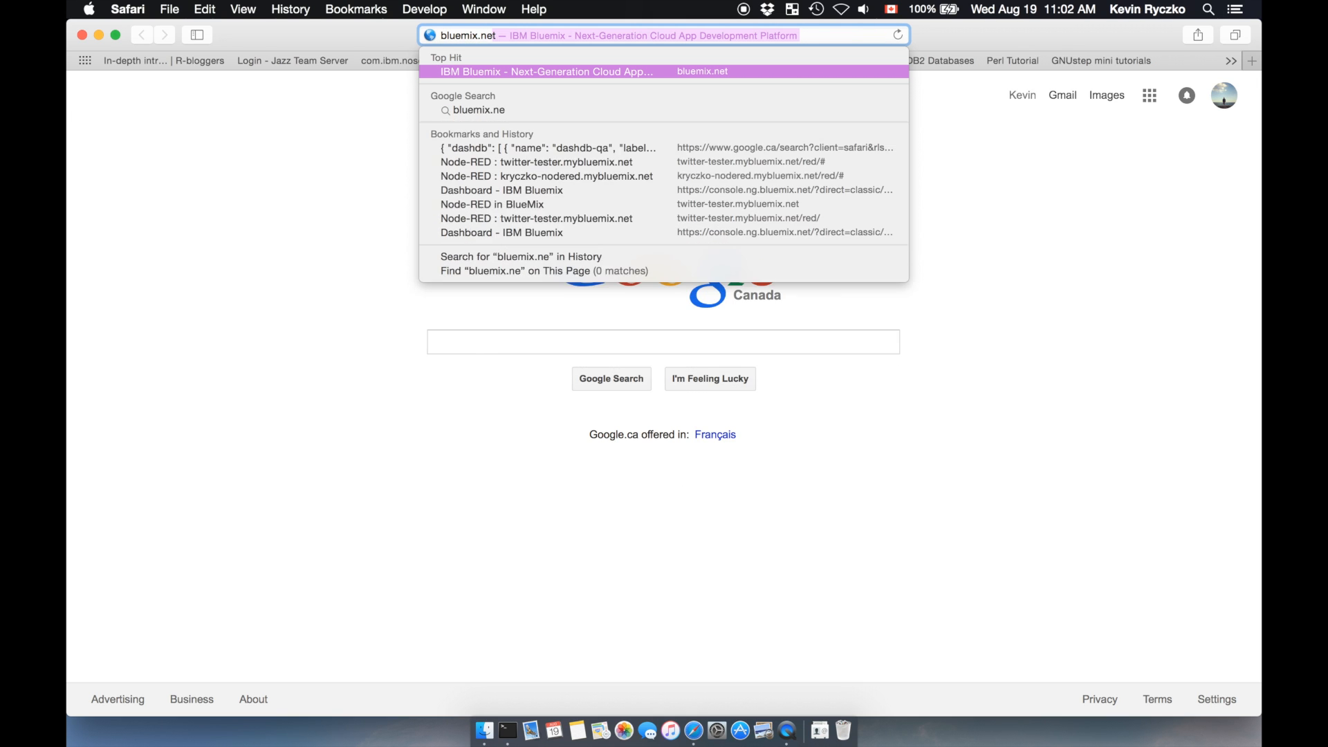
Step: Open bluemix.net and log in to the IBM Bluemix account
key("Return")
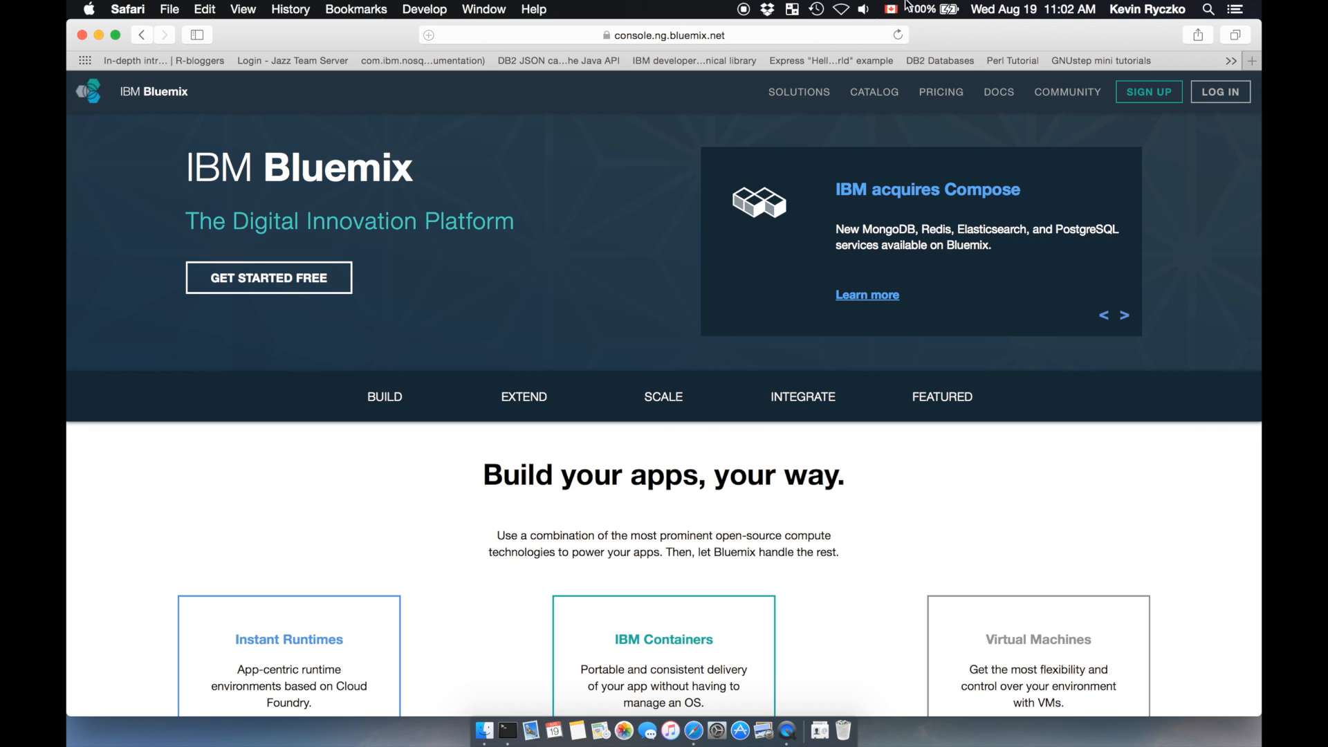
left_click(1208, 93)
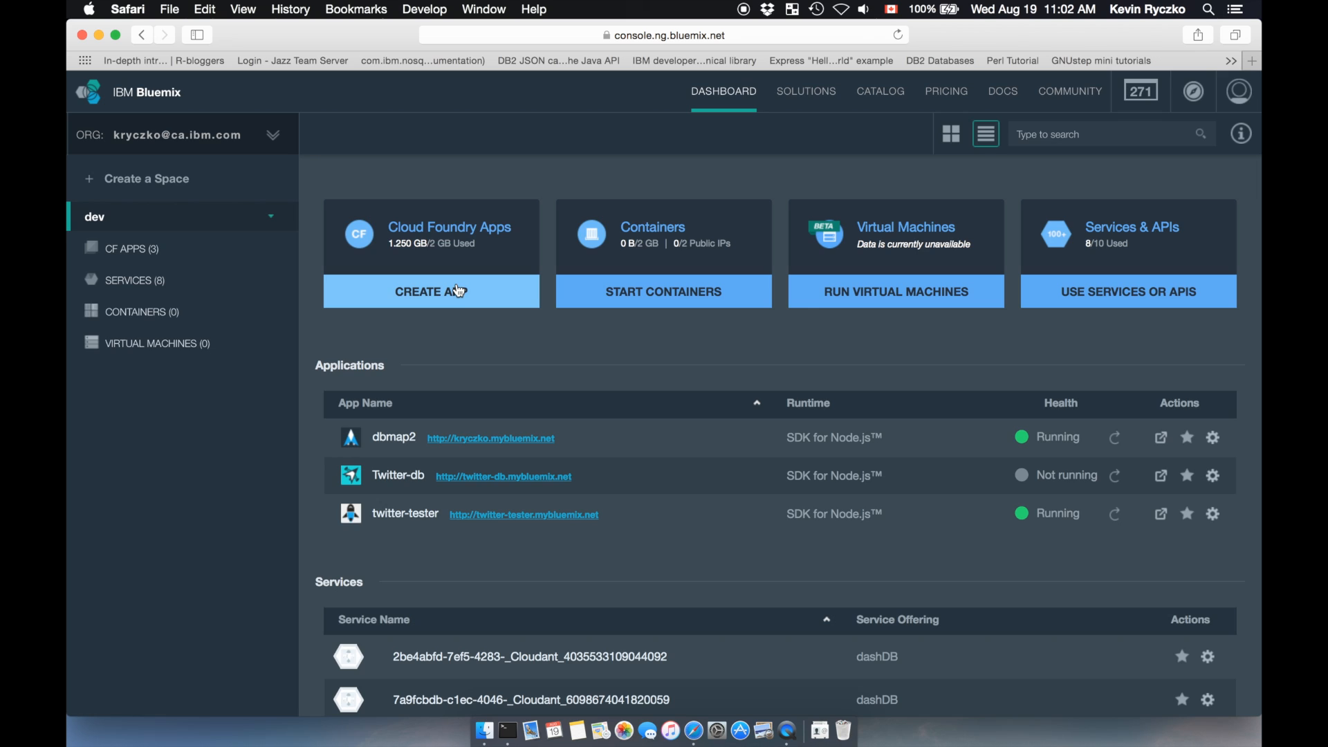
Step: Create a web app from the Node-RED Starter boilerplate with the Default Node.js, Shared Cloudant NoSQL DB and Free Monitoring and Analytics plans
left_click(458, 291)
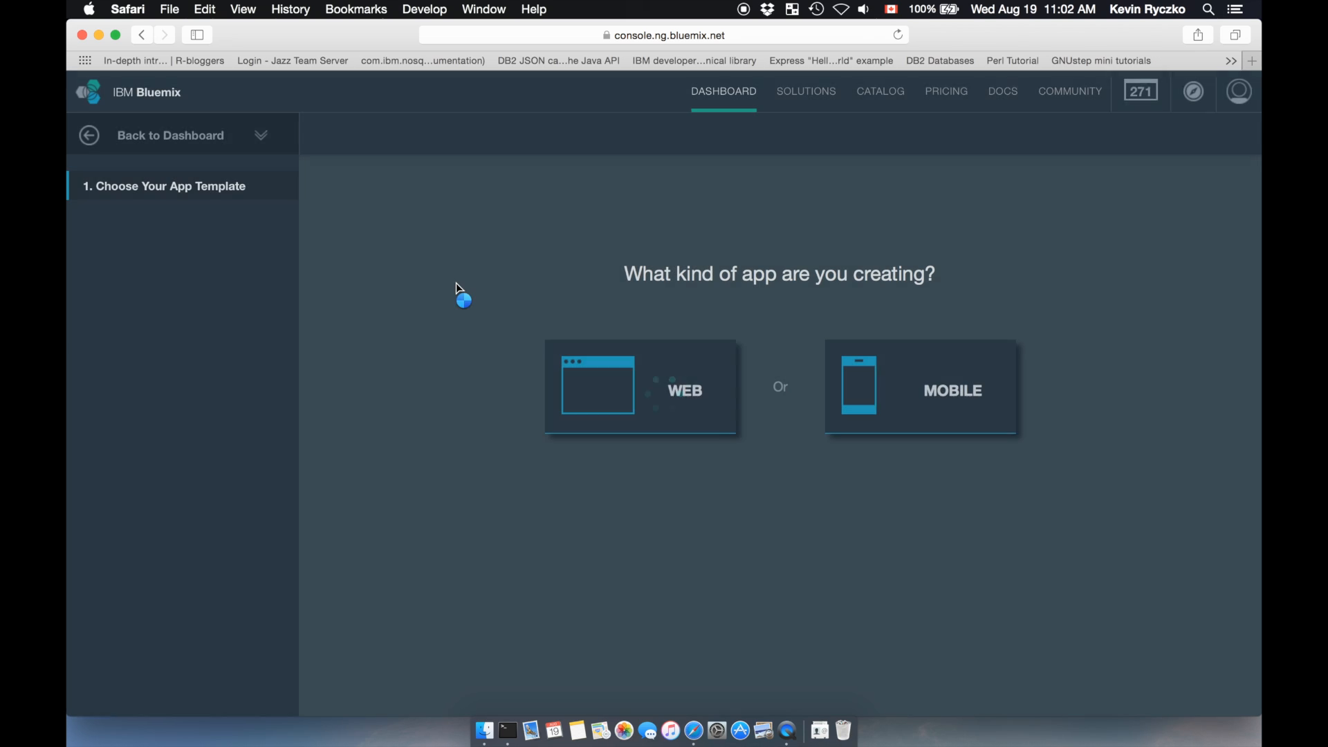
left_click(633, 374)
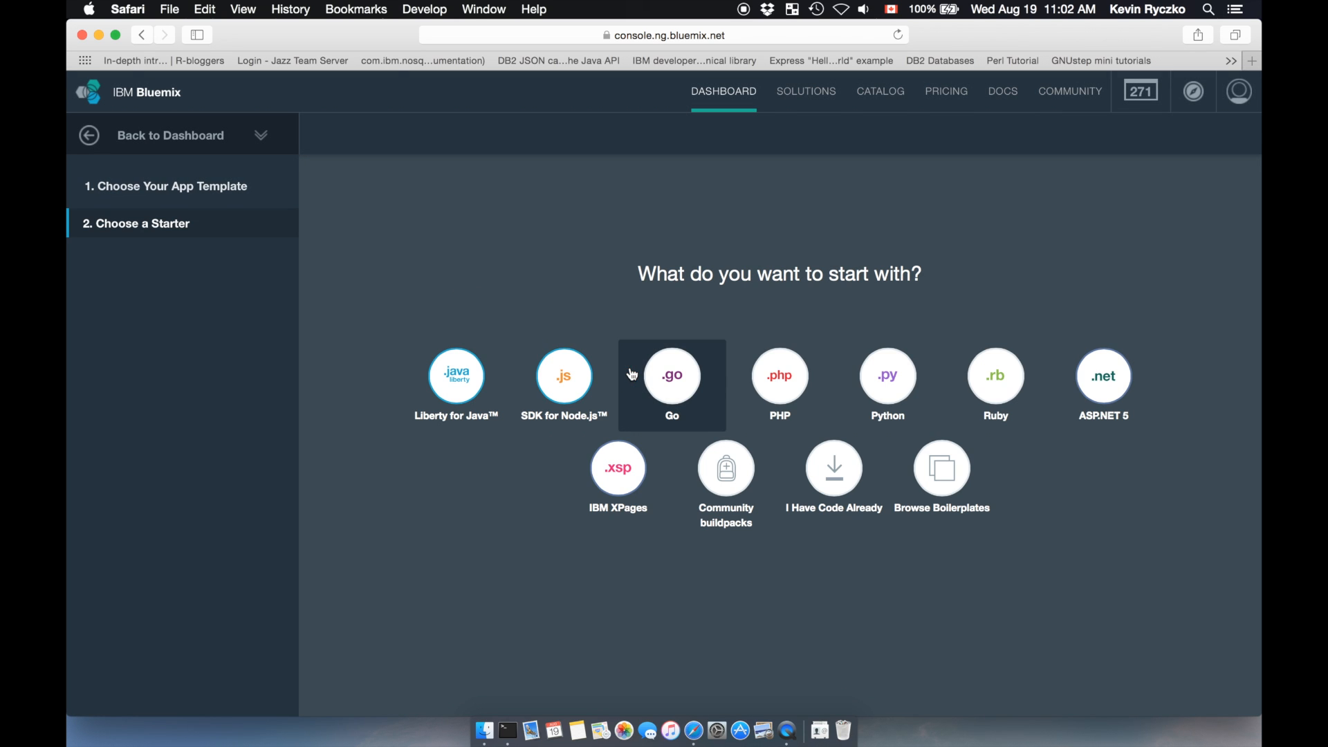
left_click(954, 482)
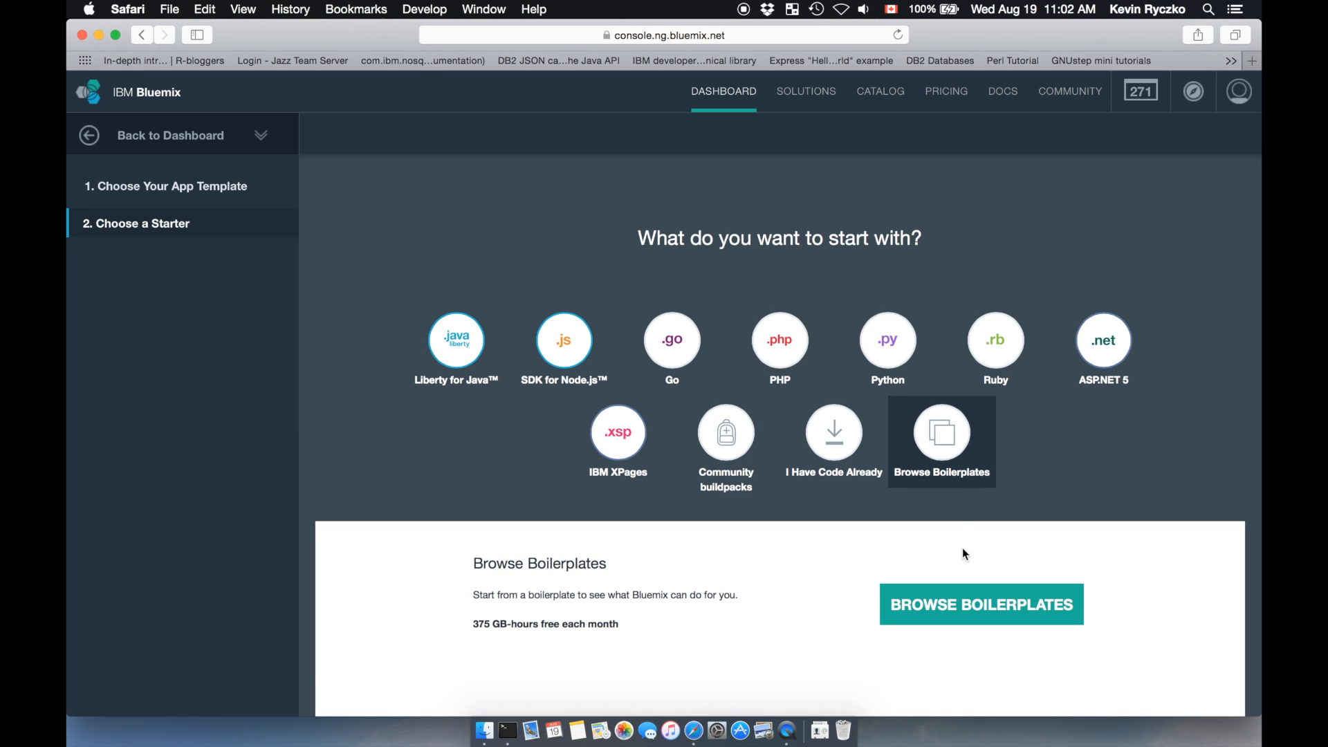
left_click(945, 612)
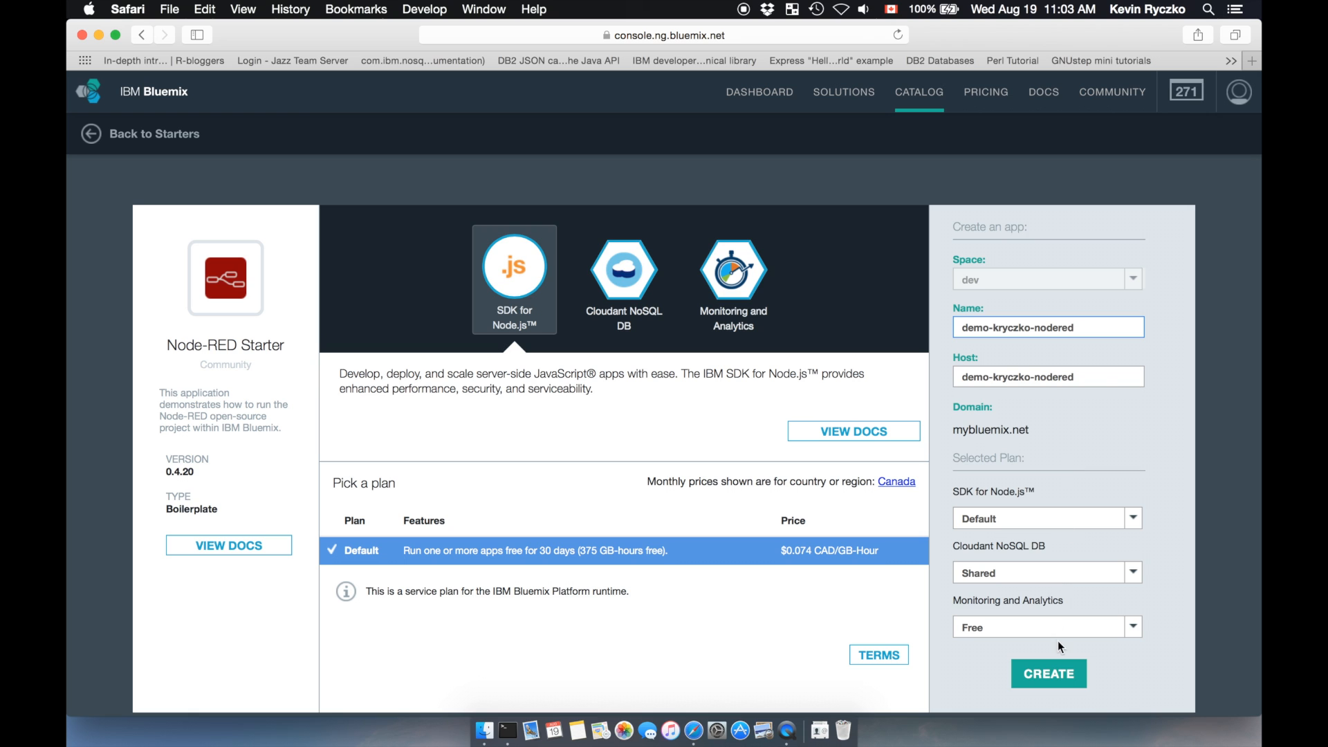
left_click(1041, 674)
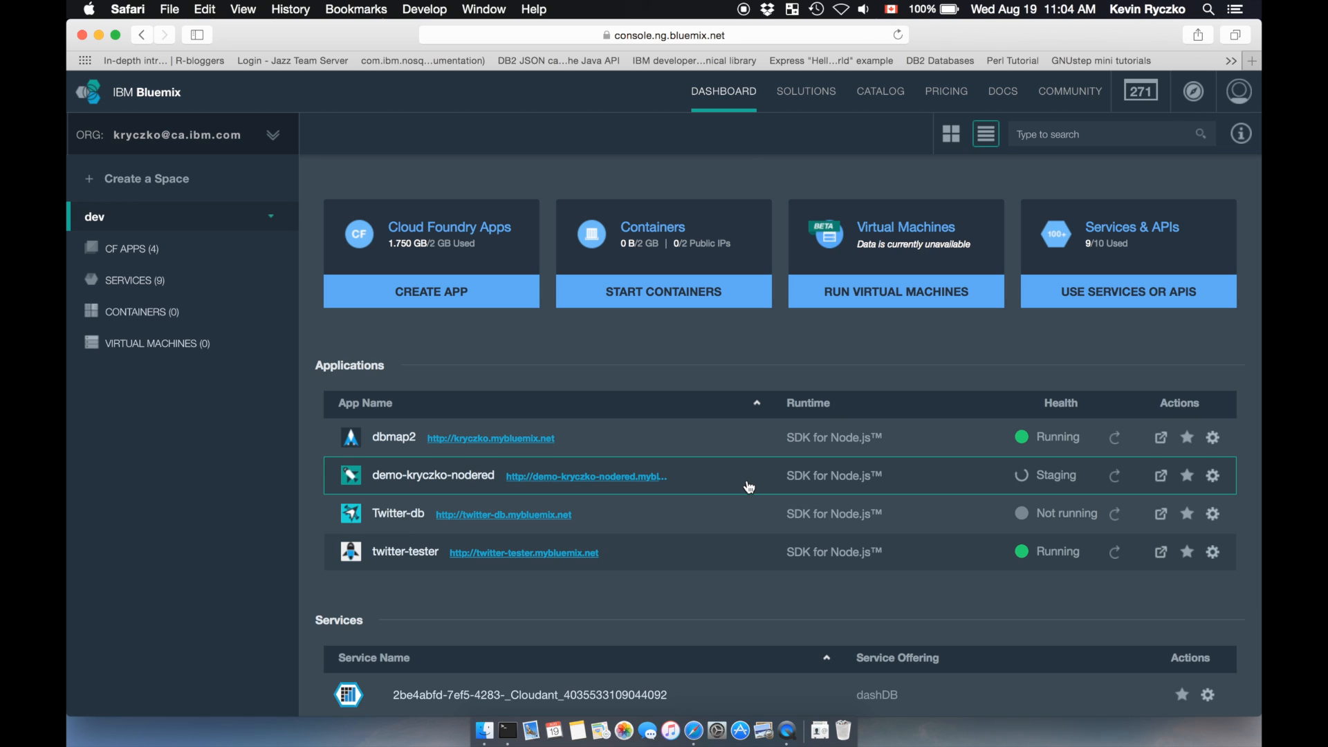
Step: Open the new Node-RED app from the dashboard, follow its route and enter the Node-RED flow editor
left_click(749, 487)
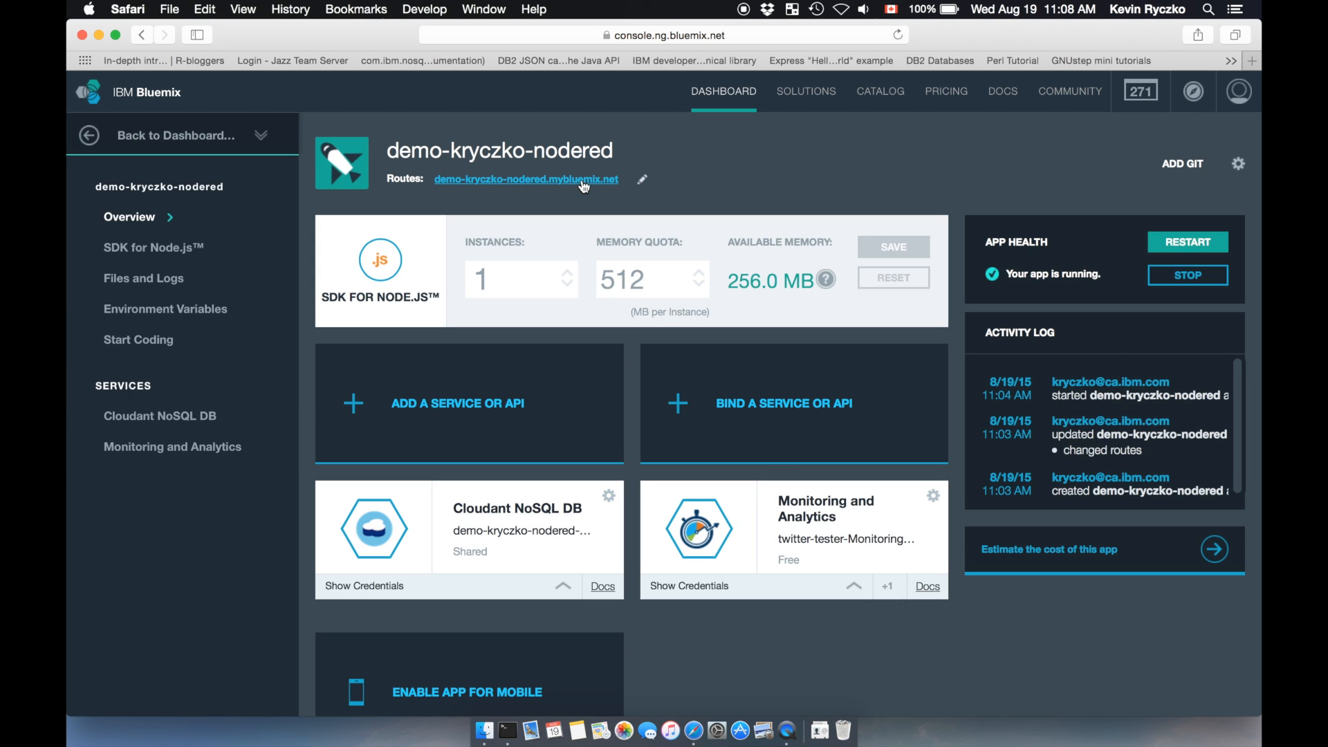
left_click(582, 180)
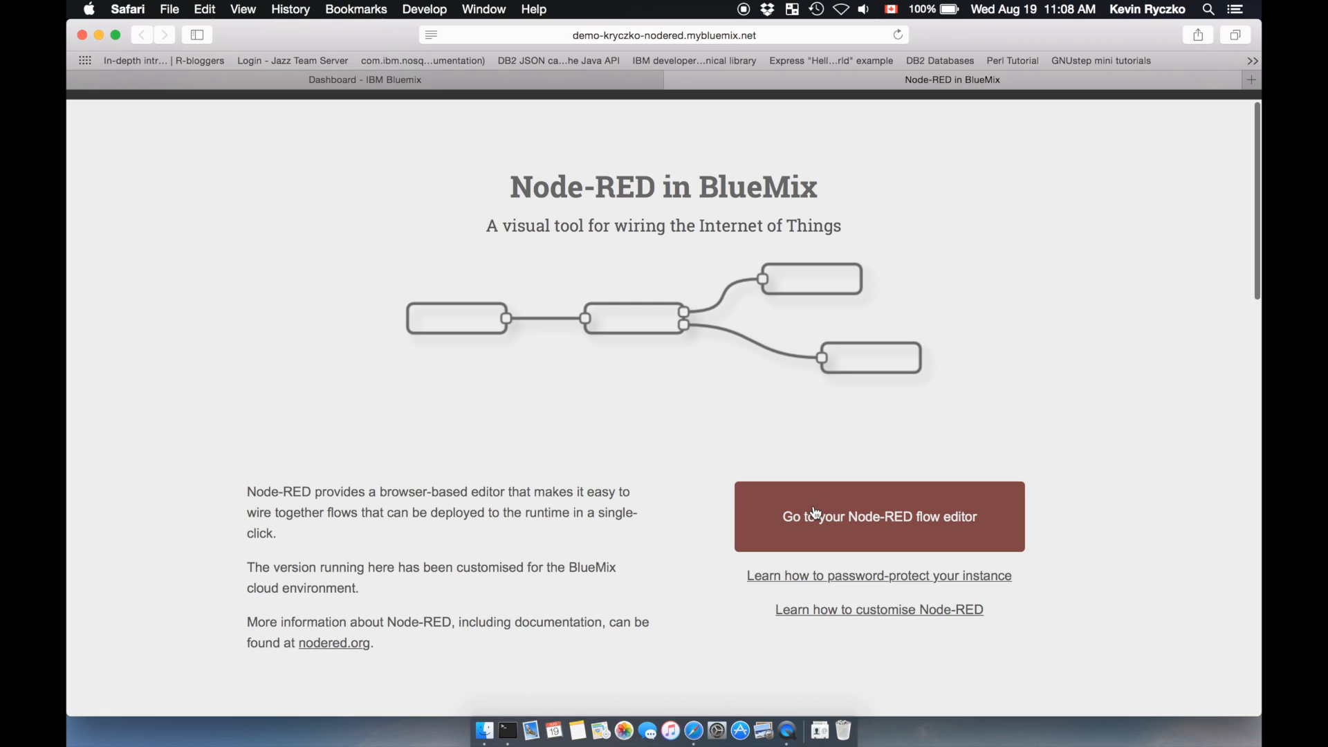
left_click(814, 510)
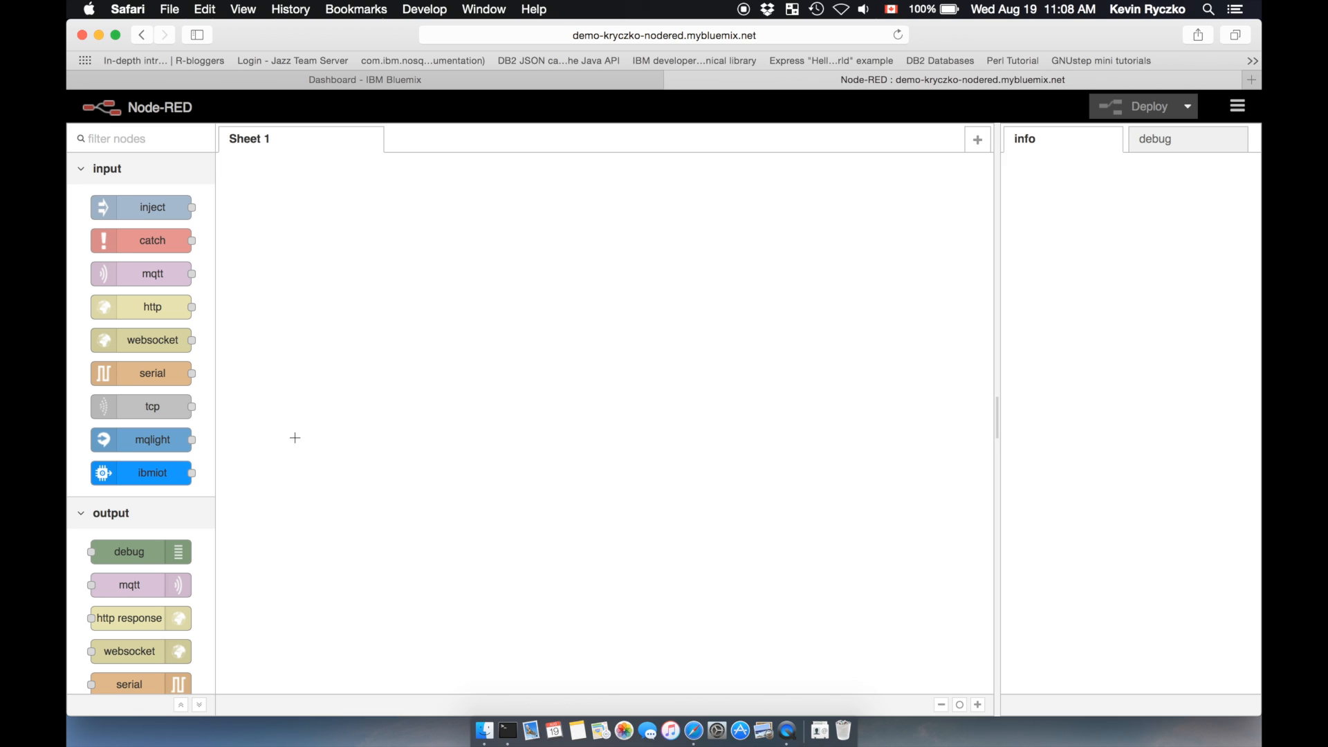
Step: Place a Twitter input node from the social nodes on Sheet 1
scroll(159, 470, "down", 5)
scroll(160, 471, "down", 3)
scroll(159, 469, "down", 7)
scroll(159, 470, "down", 1)
mouse_move(150, 500)
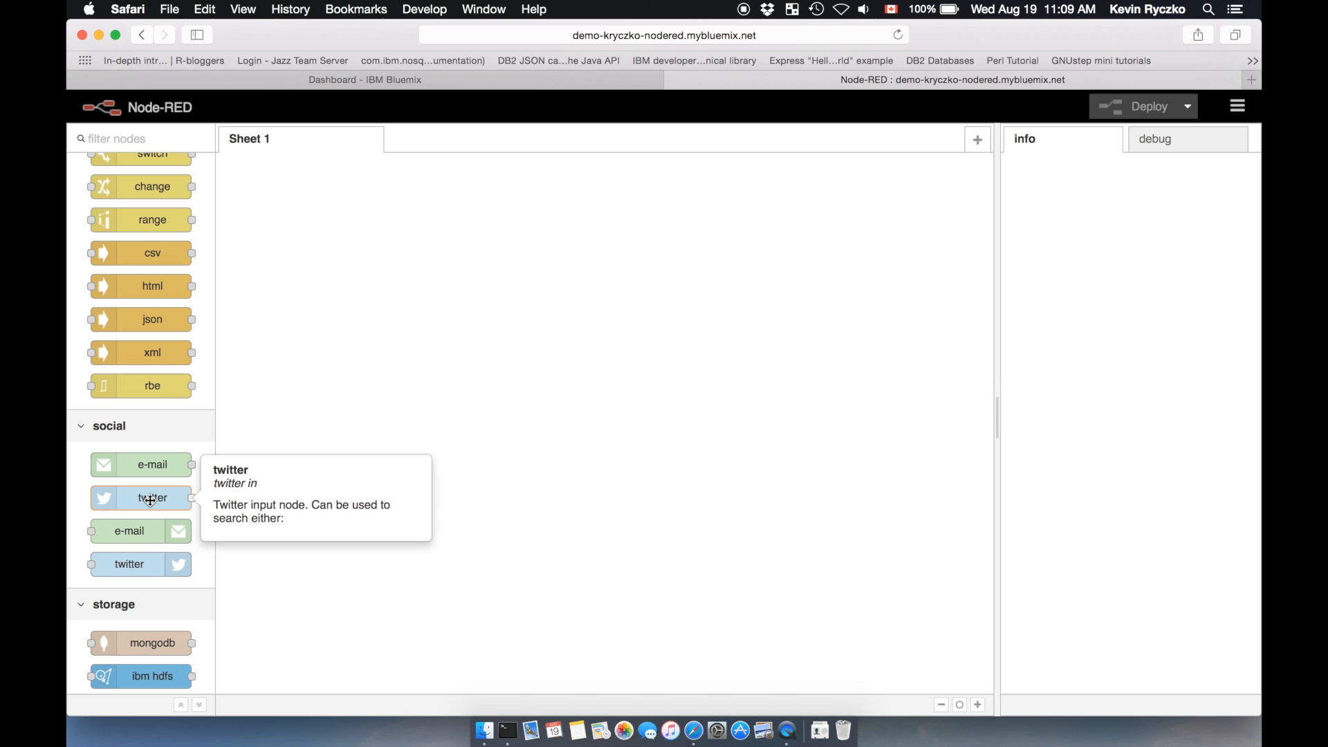
left_click_drag(150, 499, 542, 437)
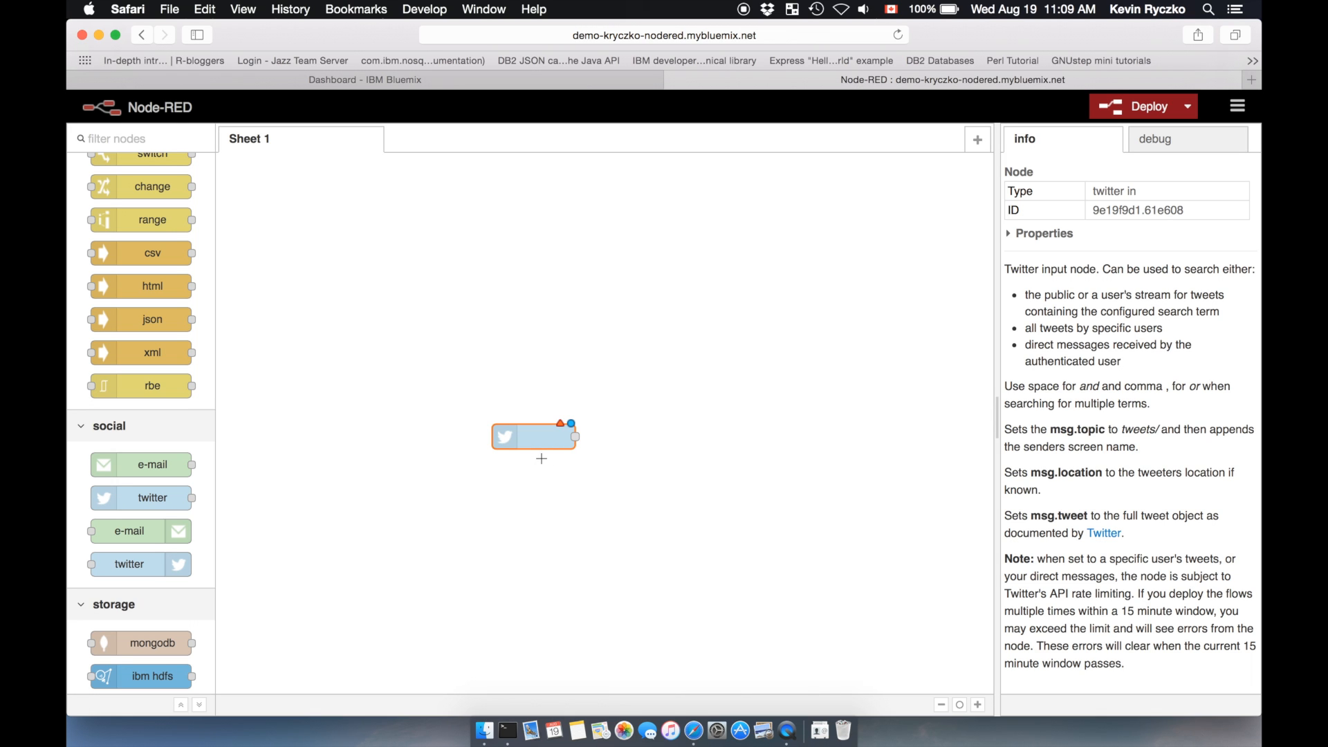
Step: Set up the Twitter node with new Twitter credentials and name it IBM Tweets
double_click(534, 441)
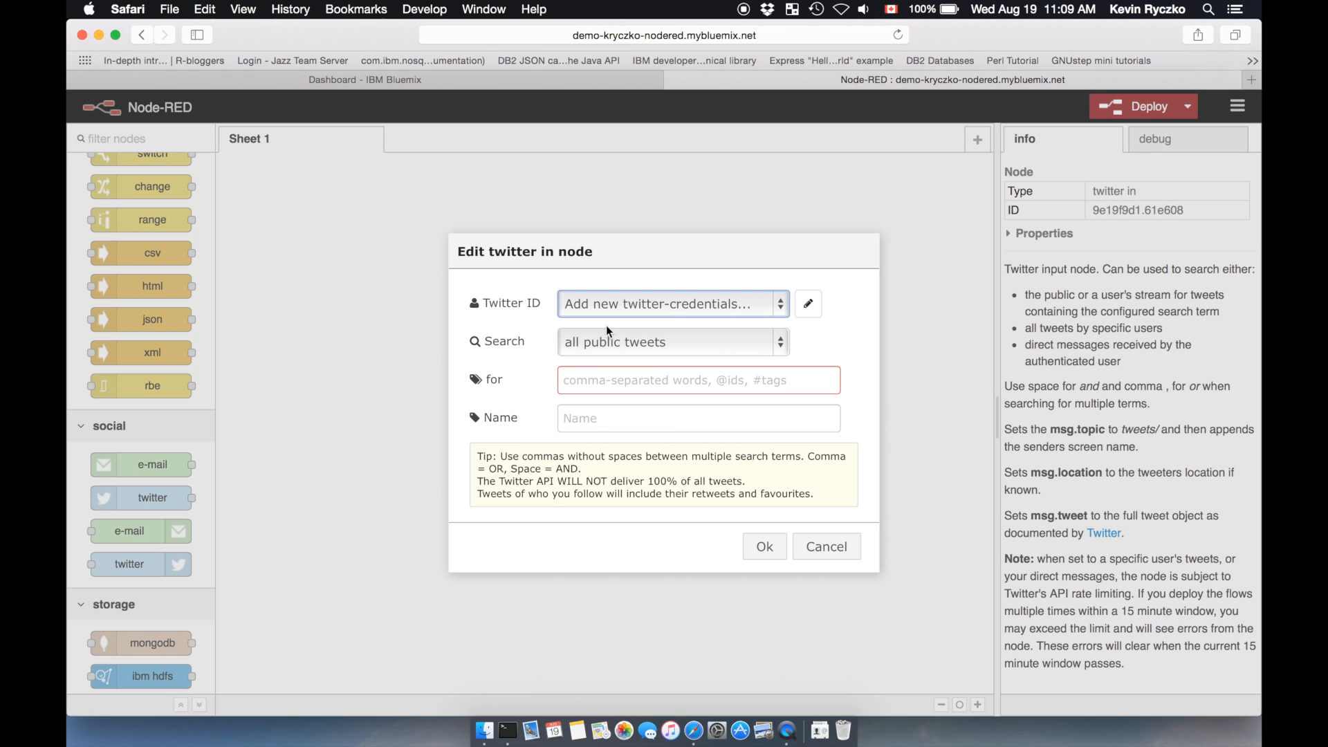
left_click(811, 307)
left_click(732, 425)
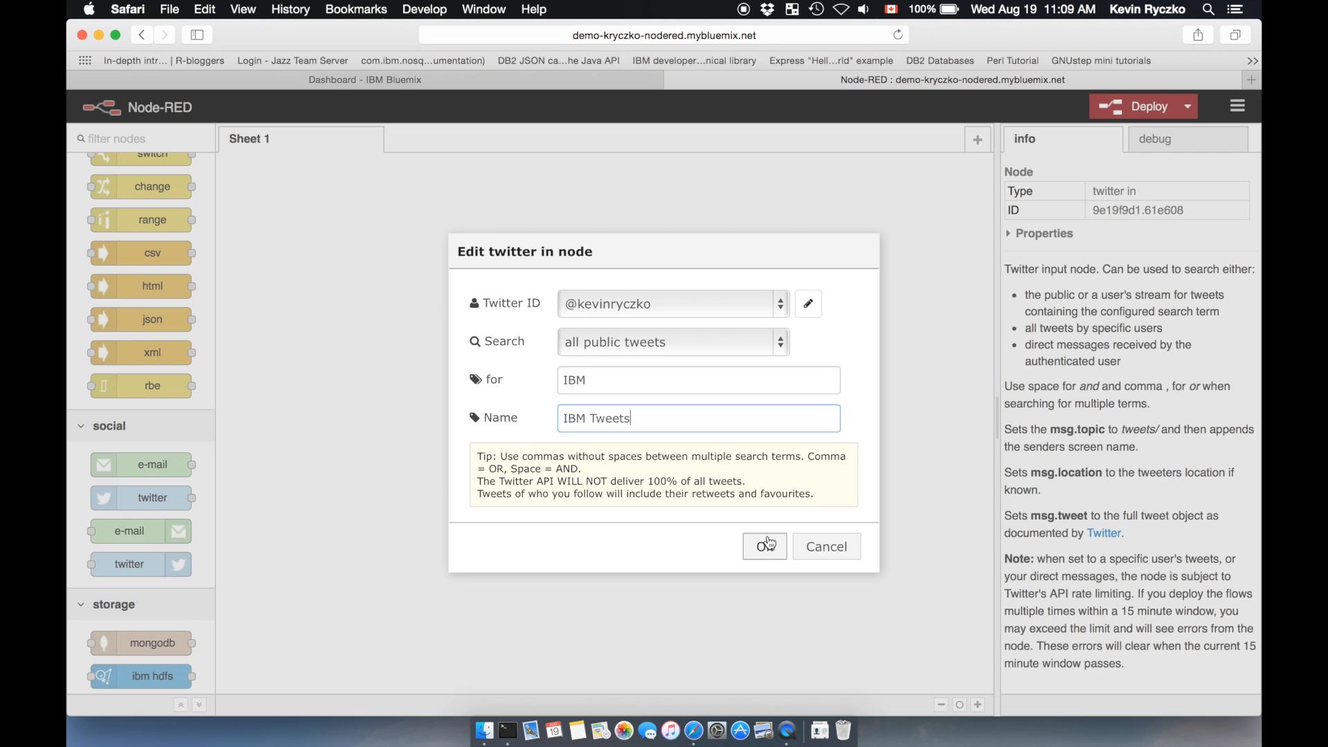
left_click(765, 547)
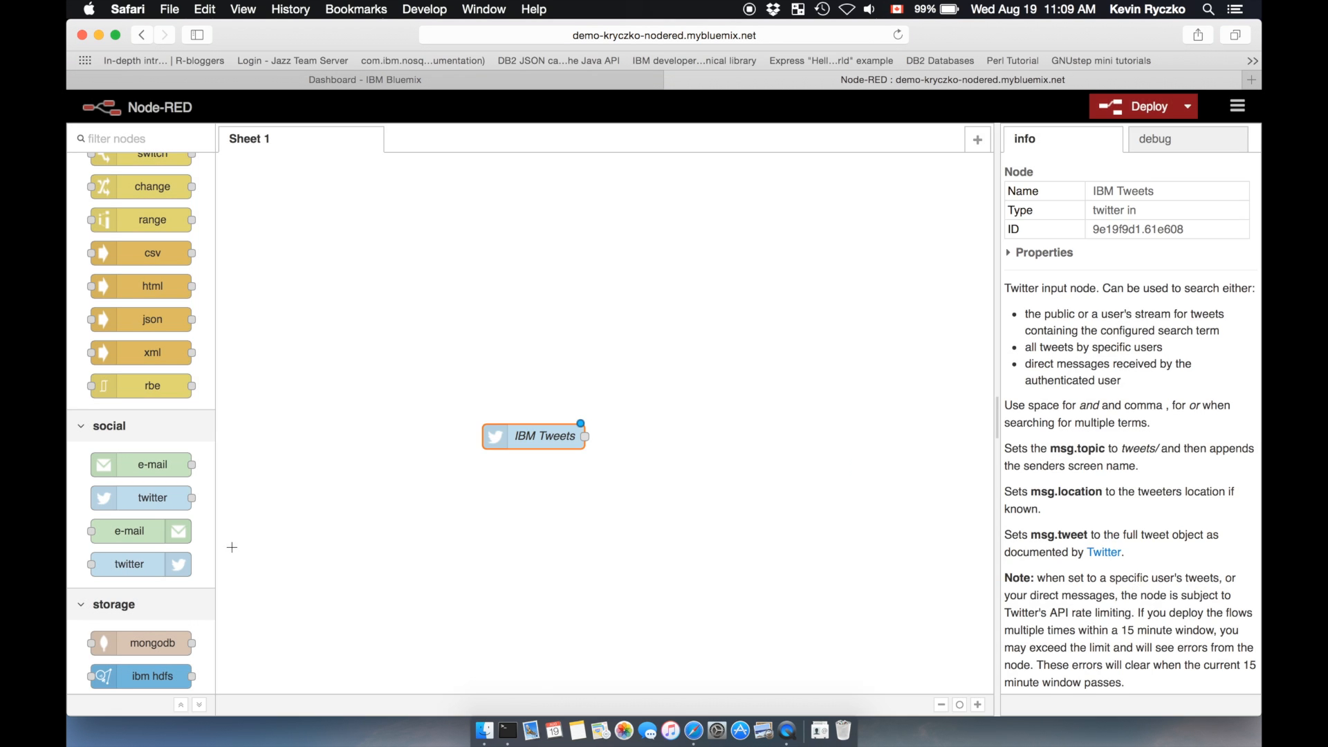
Step: Add a debug output node above the IBM Tweets node and wire IBM Tweets to it
scroll(137, 351, "up", 10)
scroll(137, 351, "up", 3)
scroll(137, 351, "up", 1)
left_click_drag(142, 244, 720, 332)
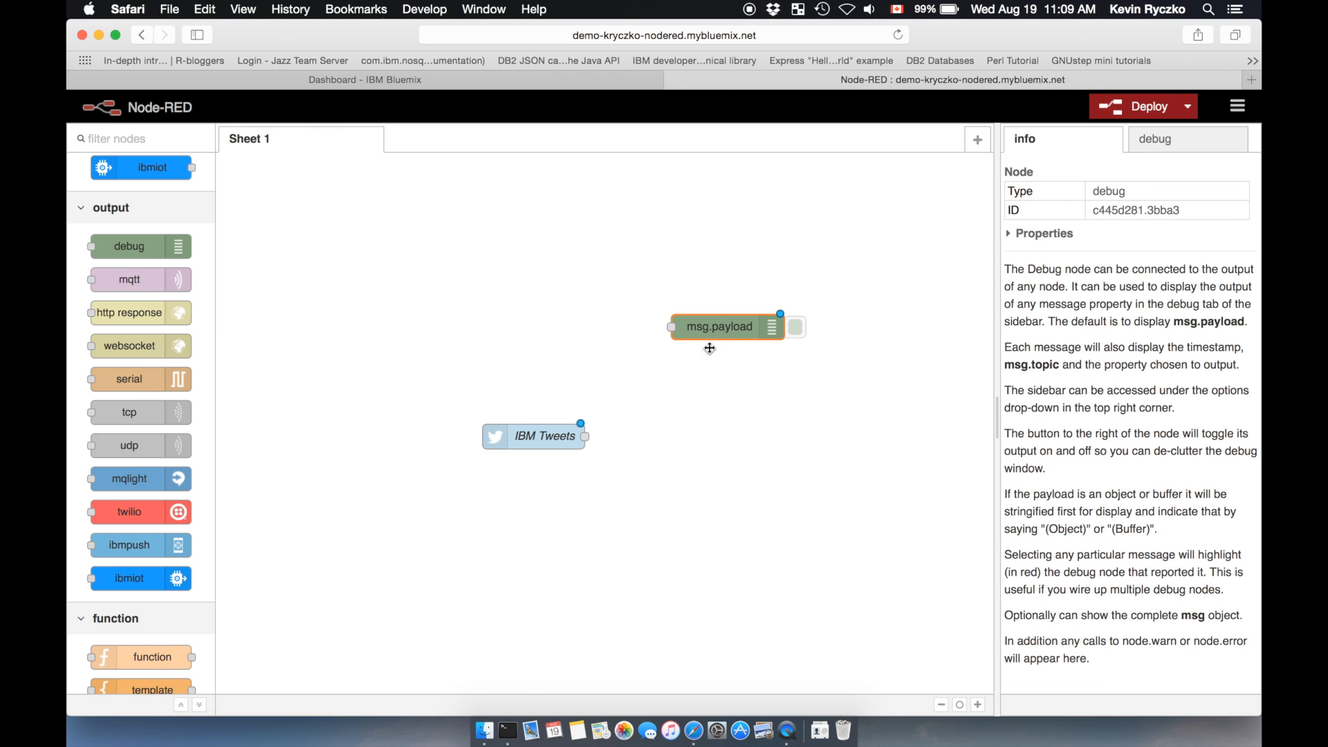
left_click_drag(585, 436, 671, 326)
Step: Deploy the flow and show the incoming tweets in the debug output
left_click(1136, 110)
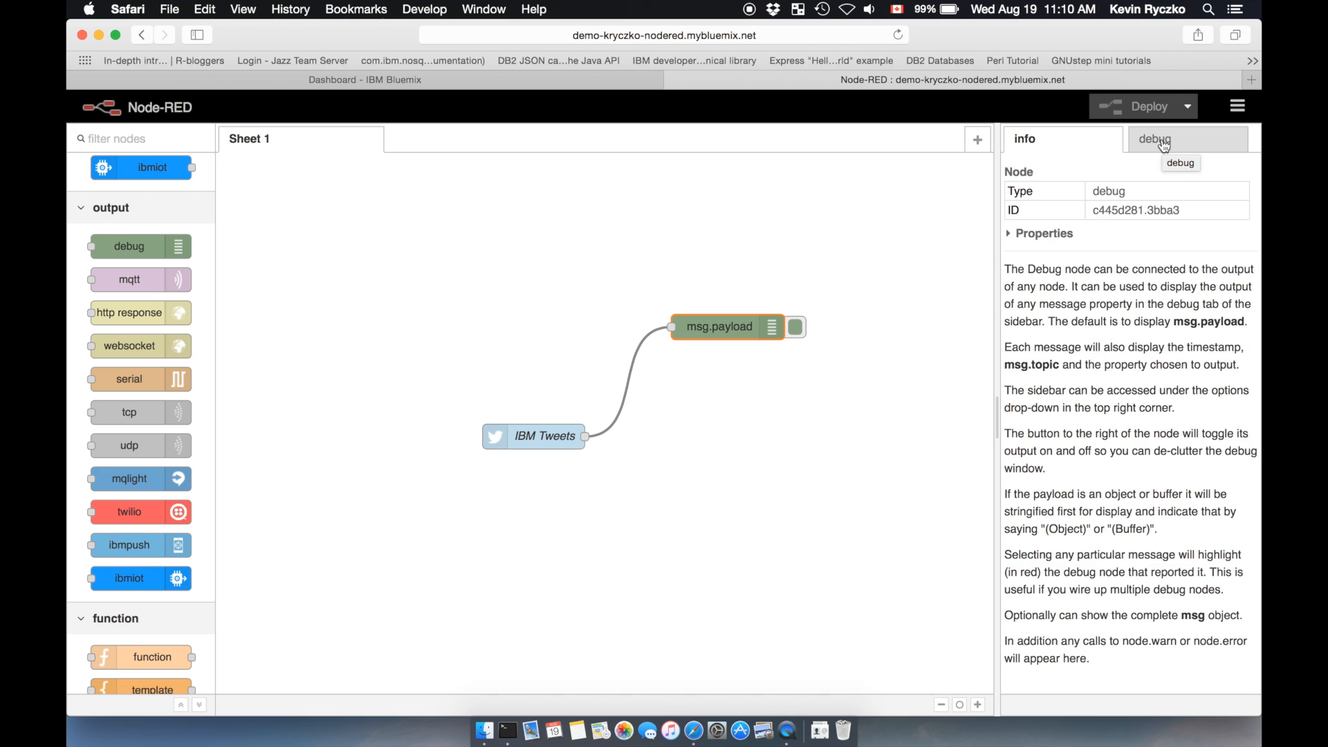
left_click(1165, 145)
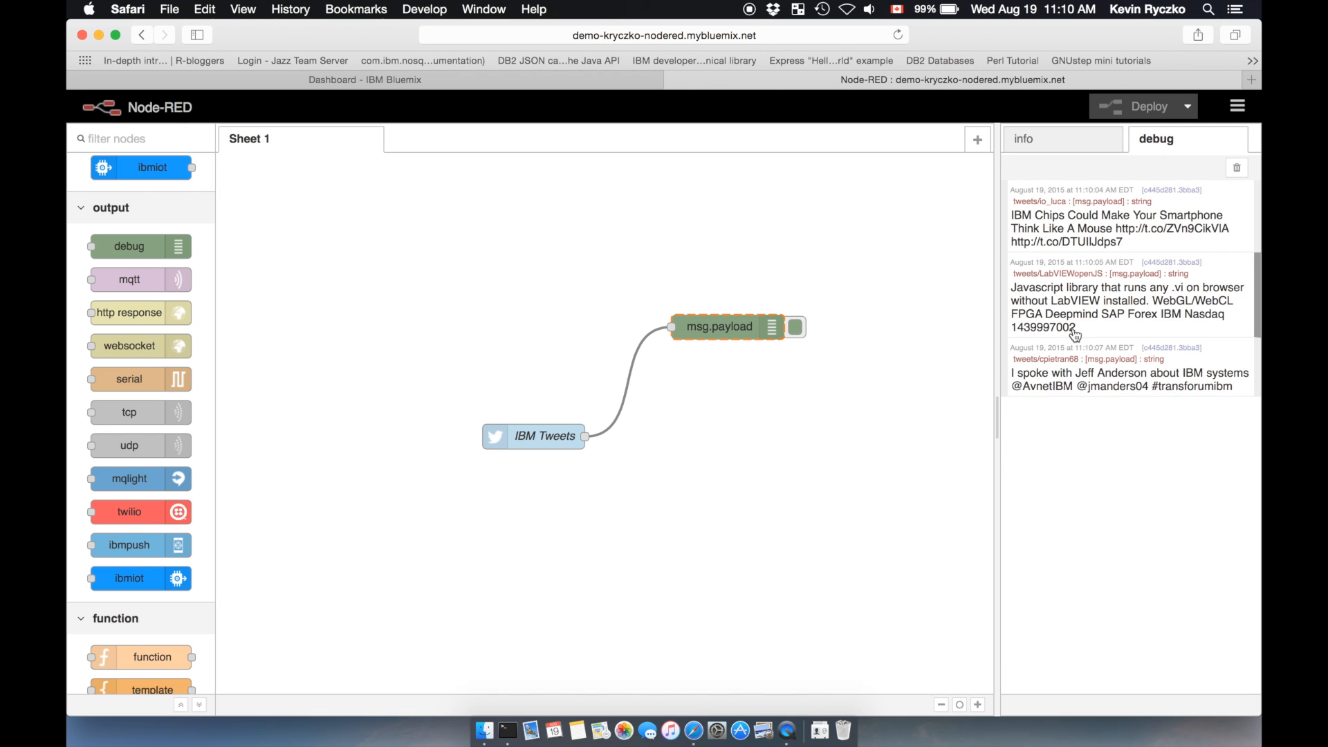
Step: Place a Cloudant output node from the storage nodes below the debug node
scroll(133, 326, "down", 10)
scroll(133, 326, "down", 8)
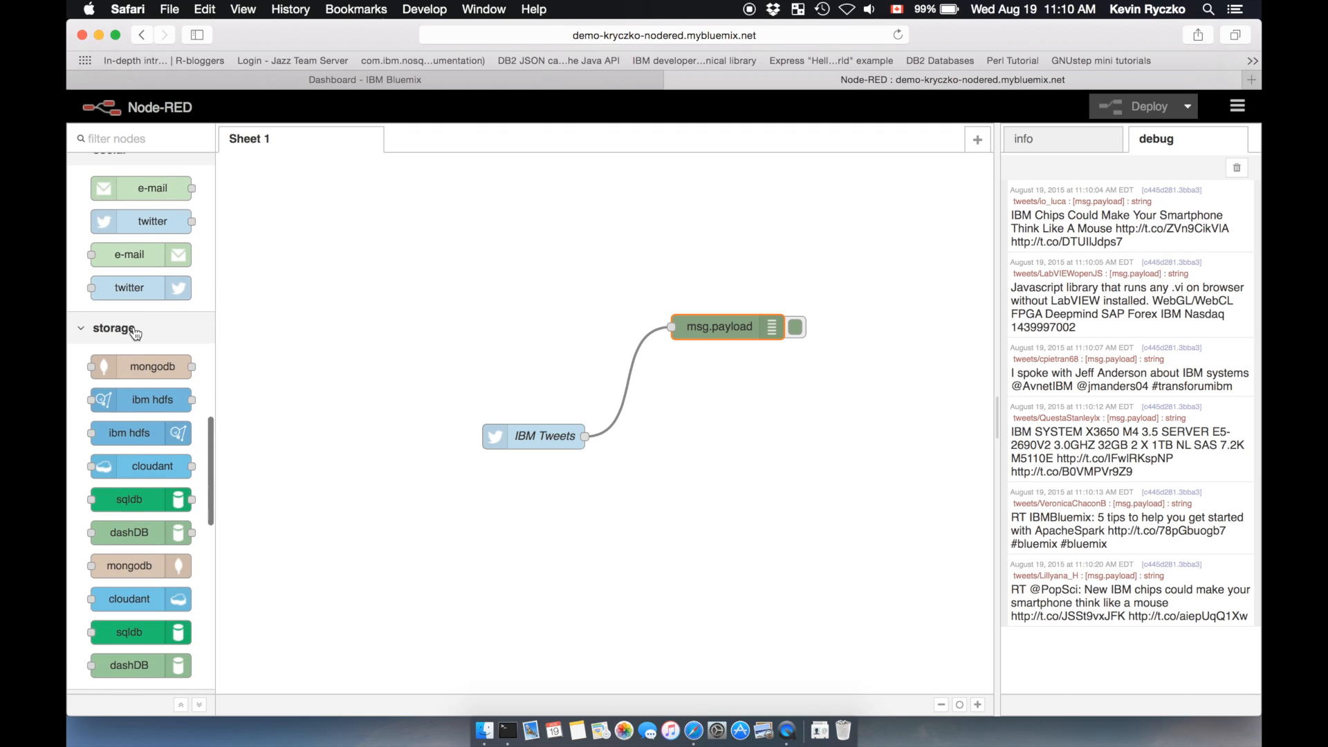
scroll(133, 326, "down", 3)
left_click_drag(131, 518, 787, 476)
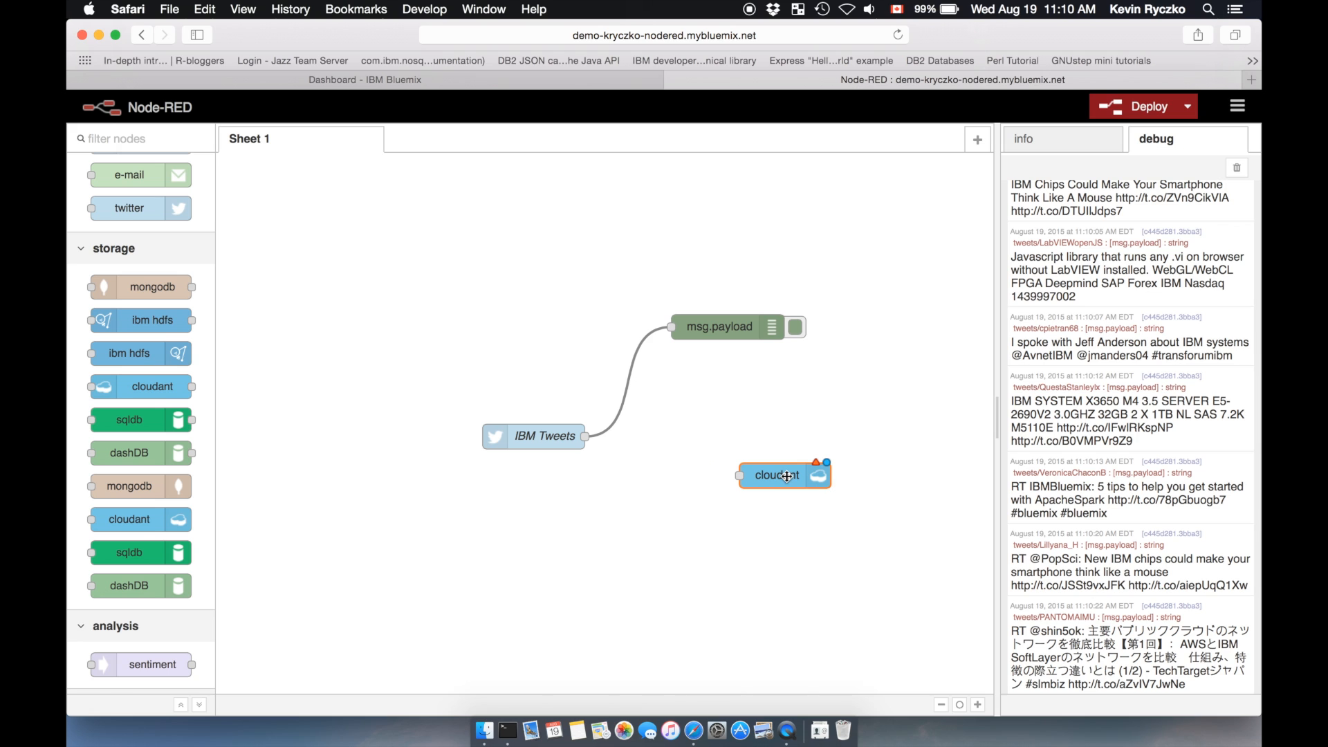
Step: Configure the Cloudant node with the app's cloudantNoSQLDB service, database nodered and name My Tweets, and wire IBM Tweets to it
double_click(773, 477)
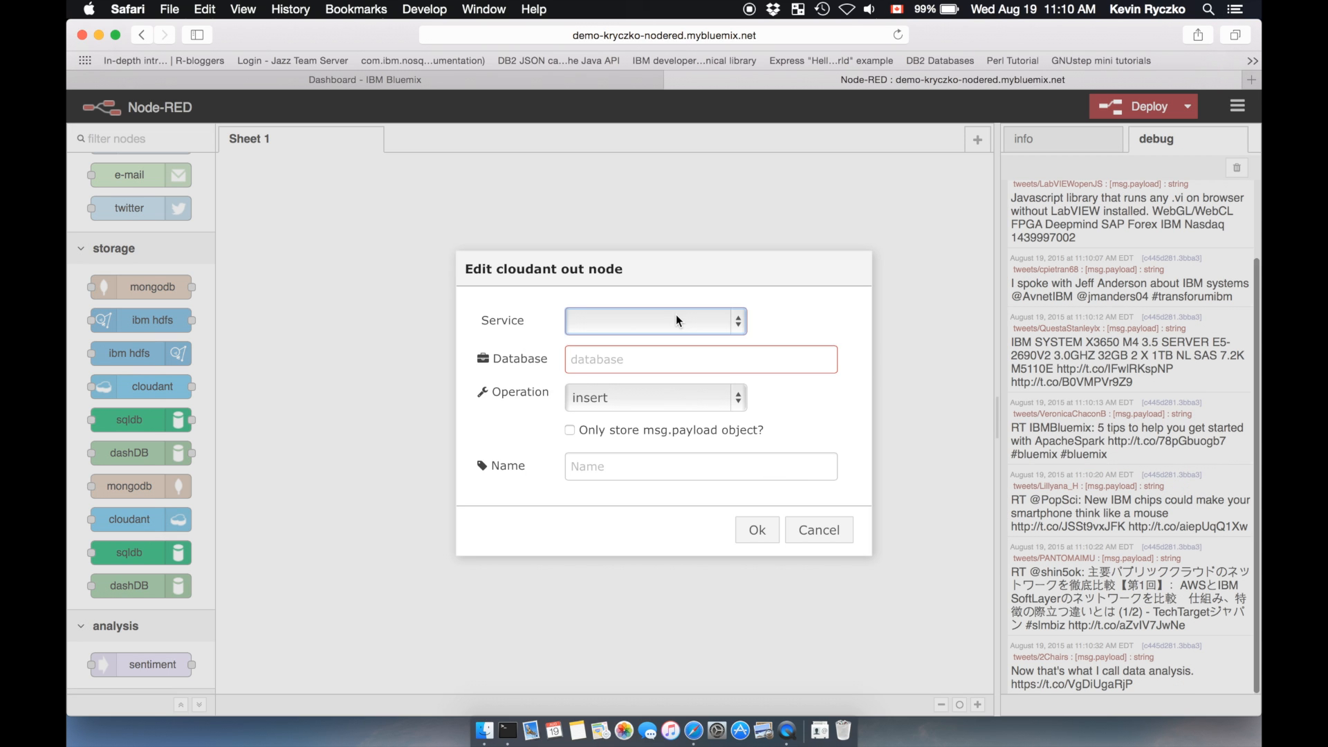
left_click(678, 321)
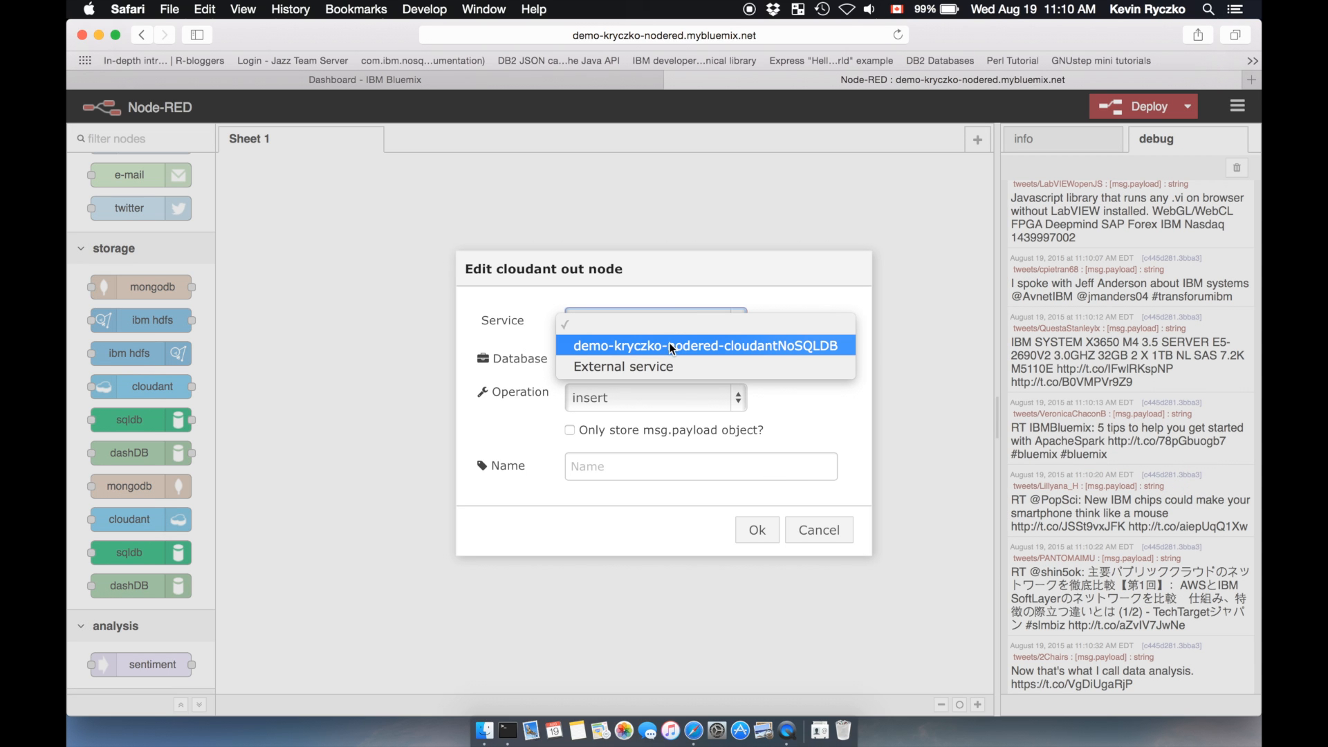
left_click(670, 345)
left_click(646, 359)
type("nodered")
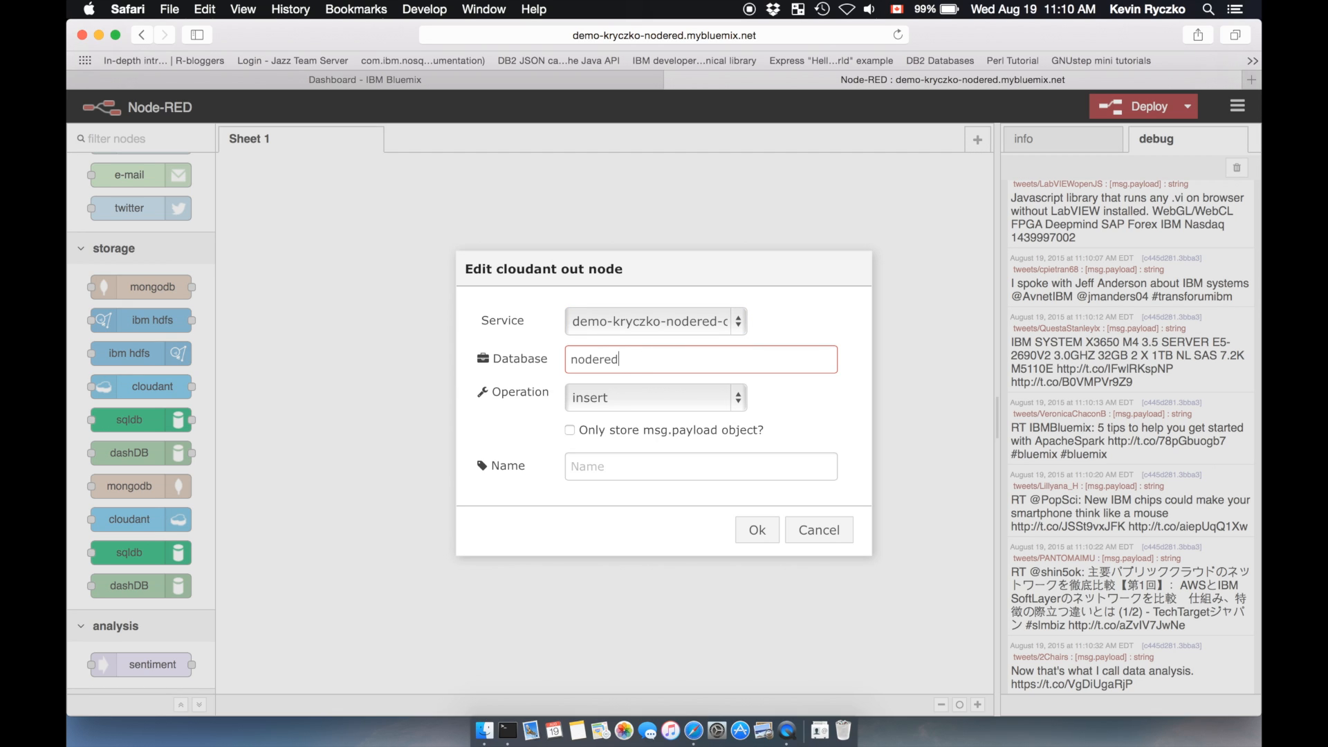
left_click(608, 469)
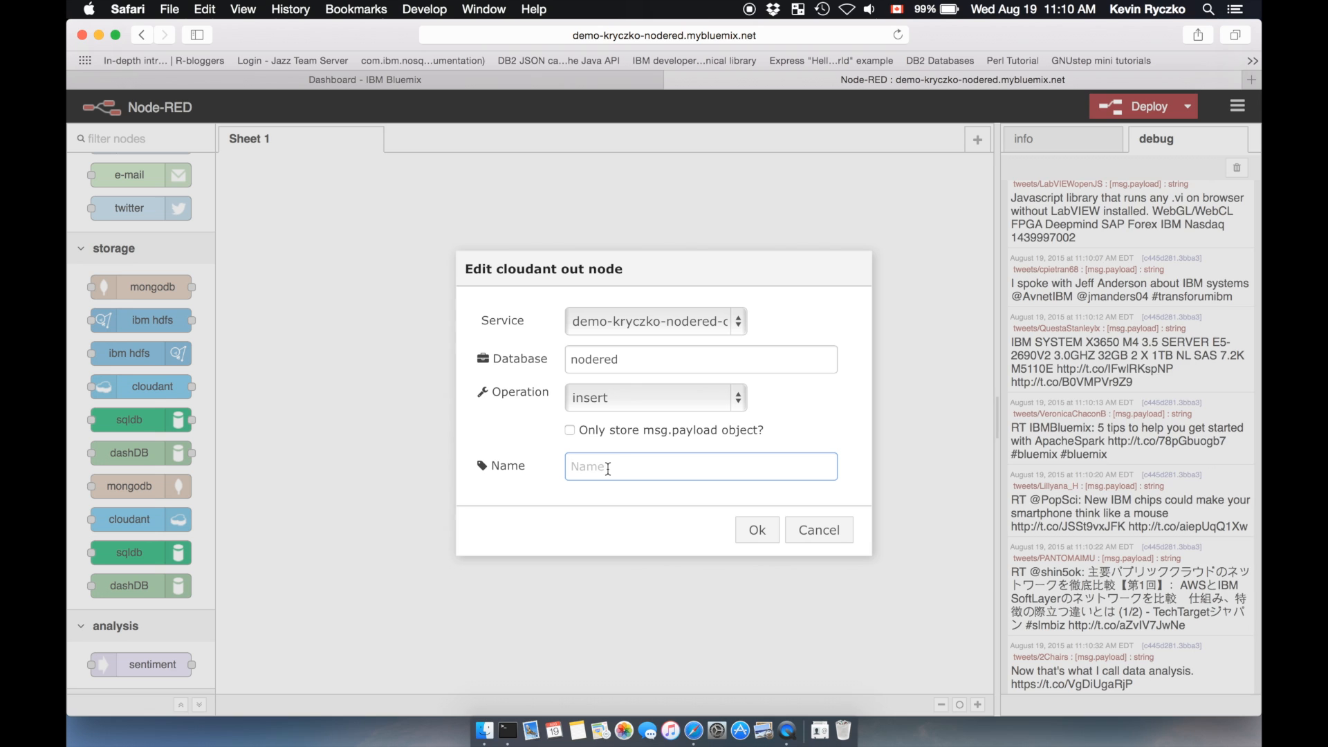
type("My Tweets")
left_click(757, 535)
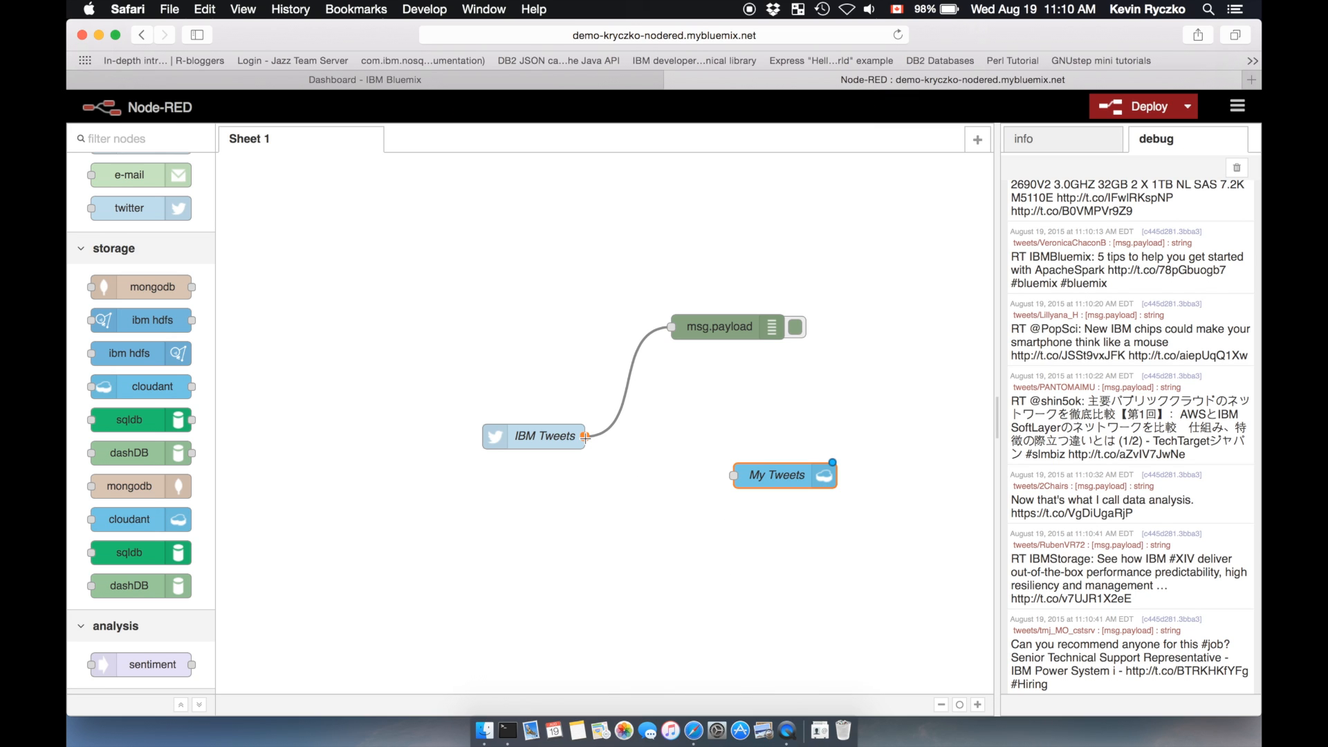
left_click_drag(585, 436, 733, 475)
Step: Launch the app's Cloudant NoSQL DB dashboard from Bluemix and open the nodered database's documents
left_click(580, 81)
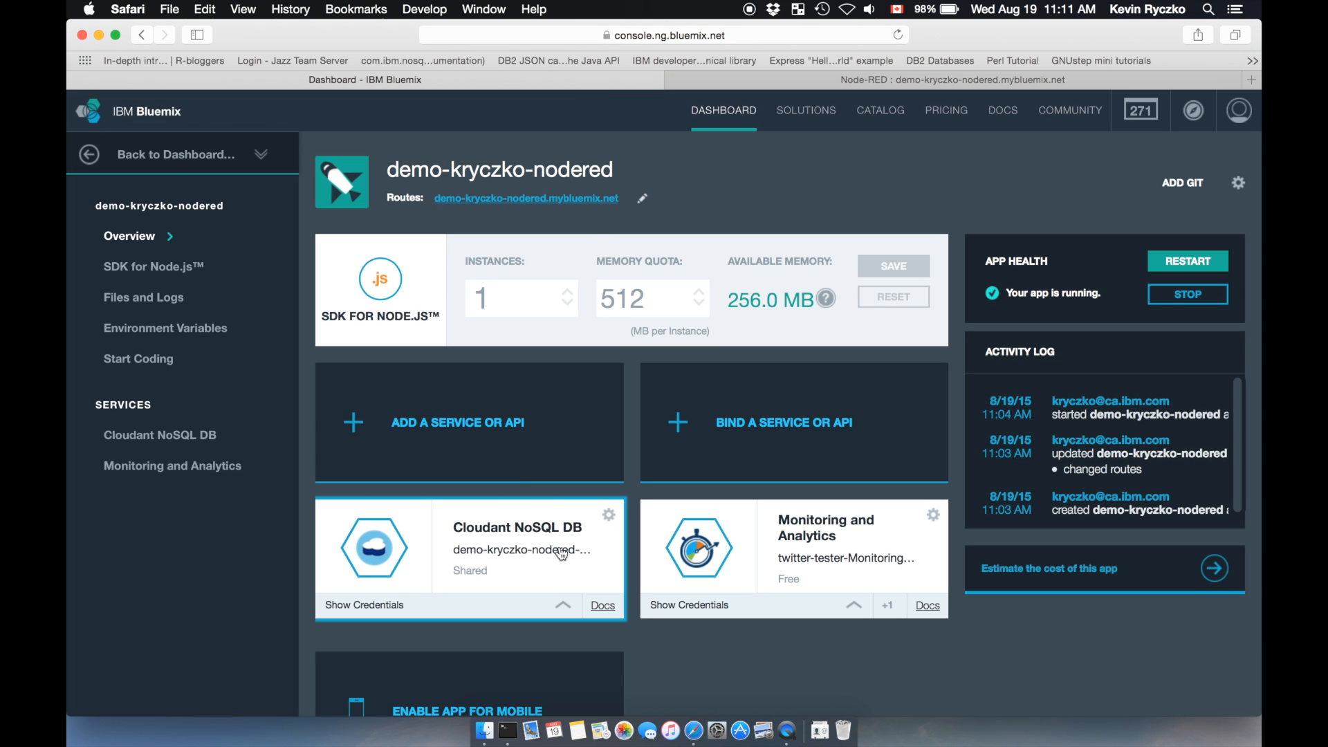
left_click(548, 583)
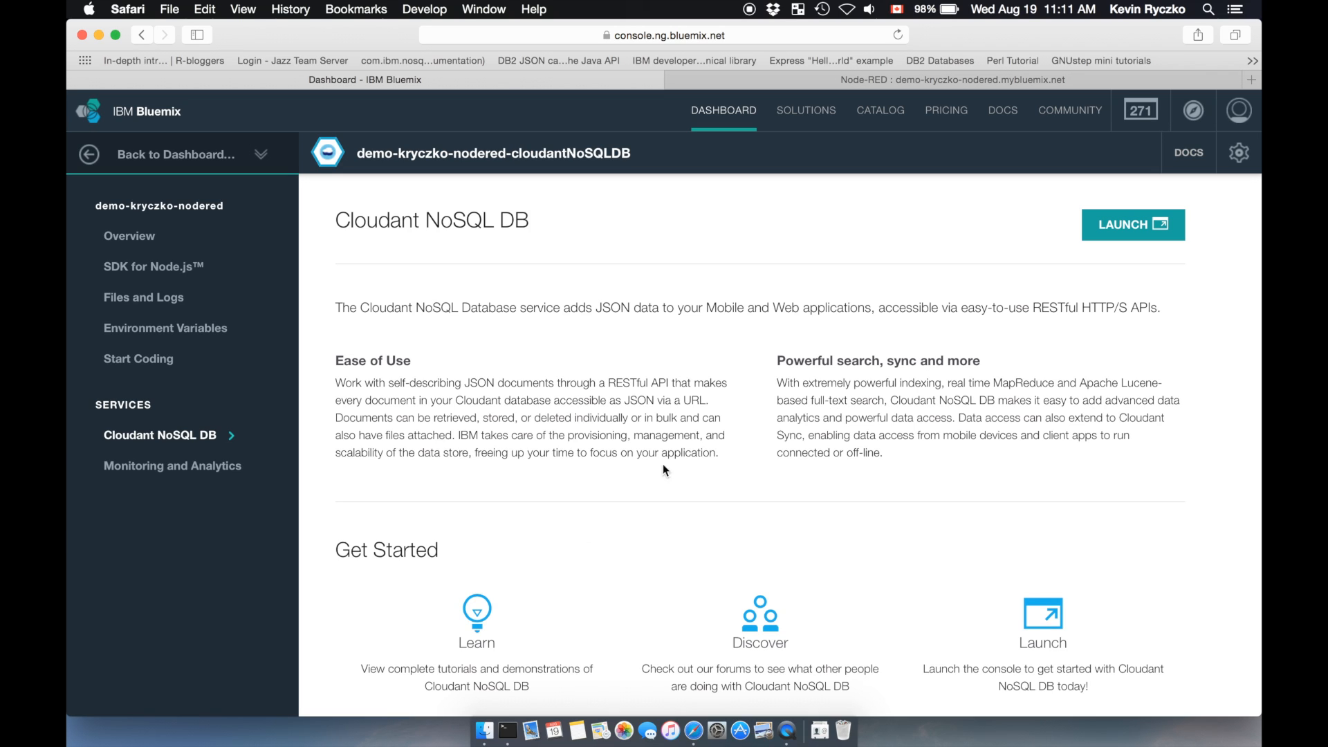
left_click(1115, 231)
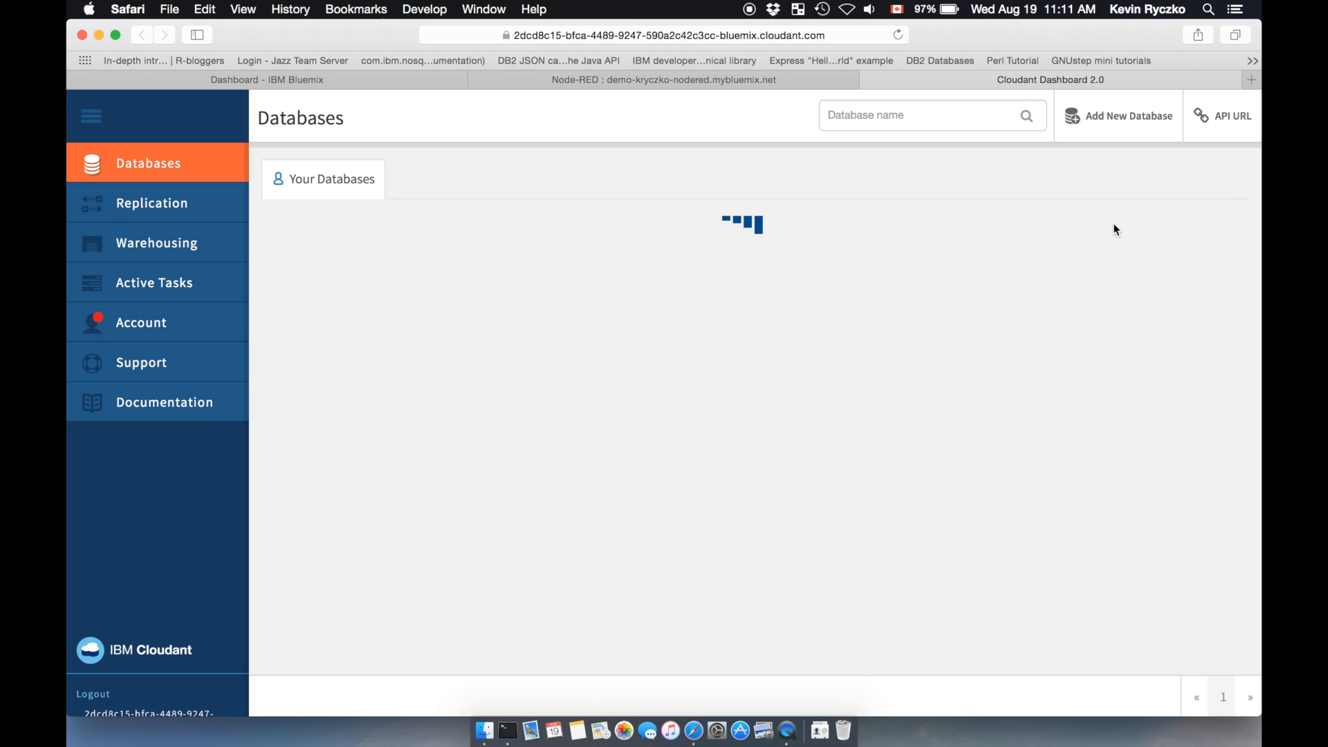
left_click(298, 265)
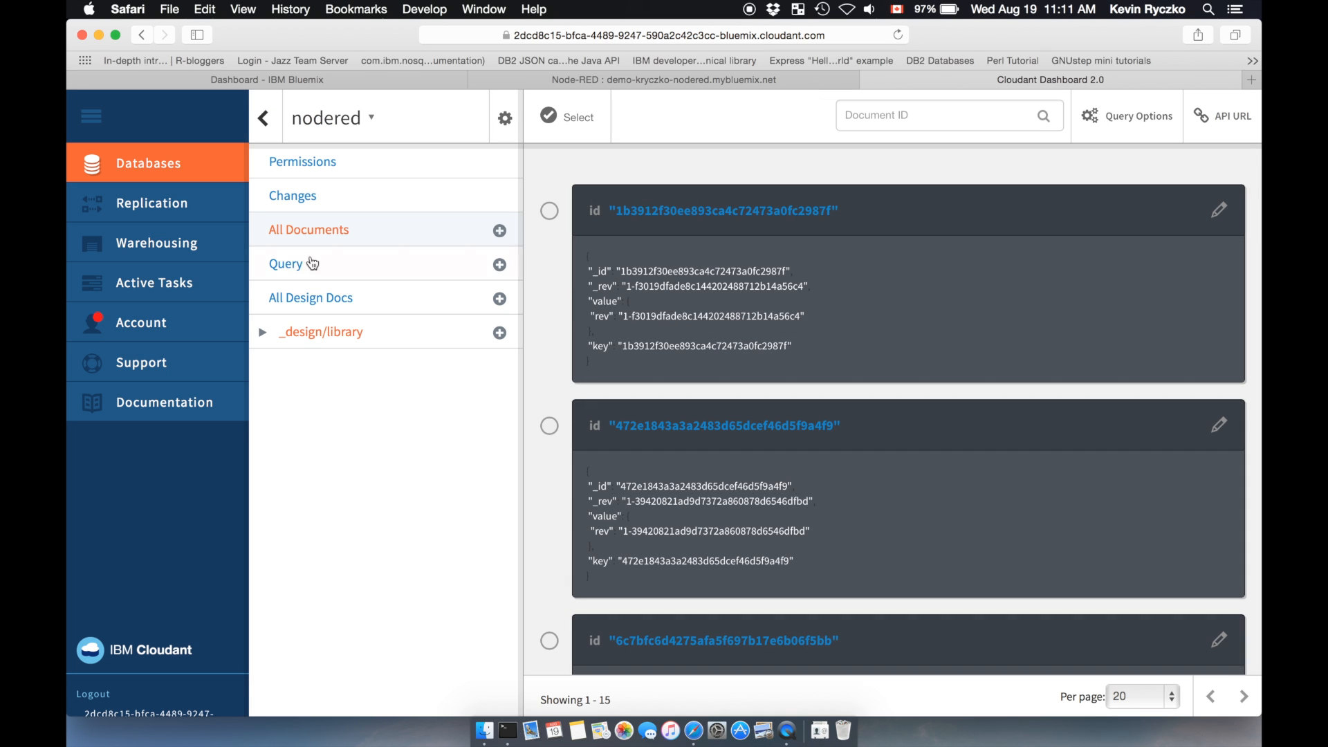
Step: Create a Cloudant warehouse with nodered as source database, authenticating with the account's IBM id and password
left_click(177, 246)
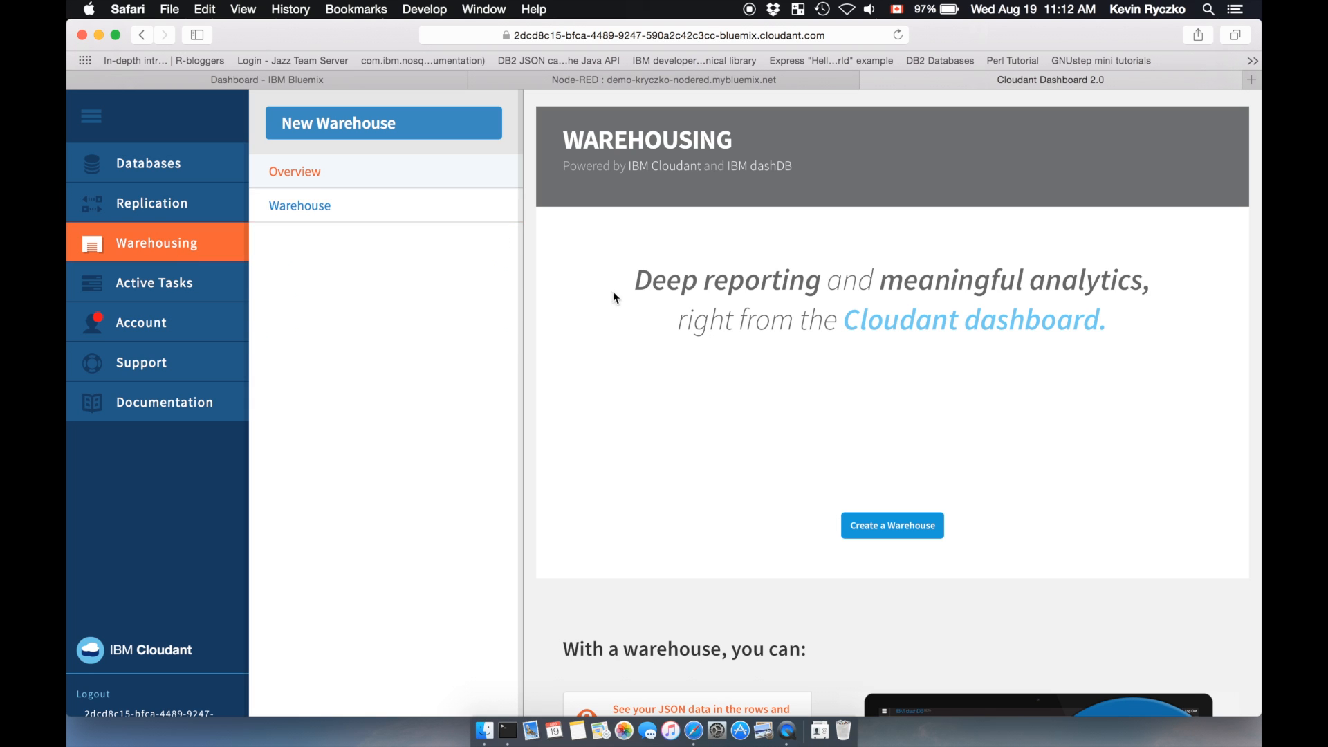
left_click(898, 530)
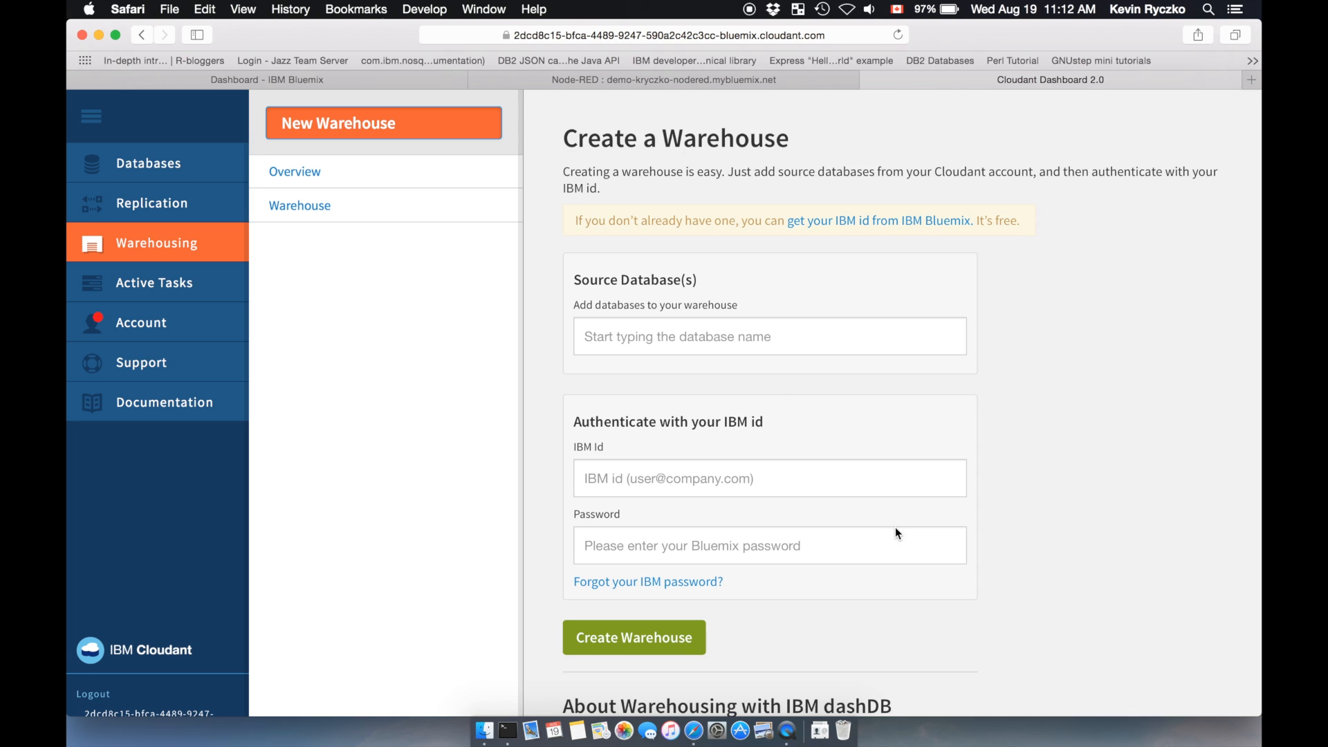
left_click(750, 340)
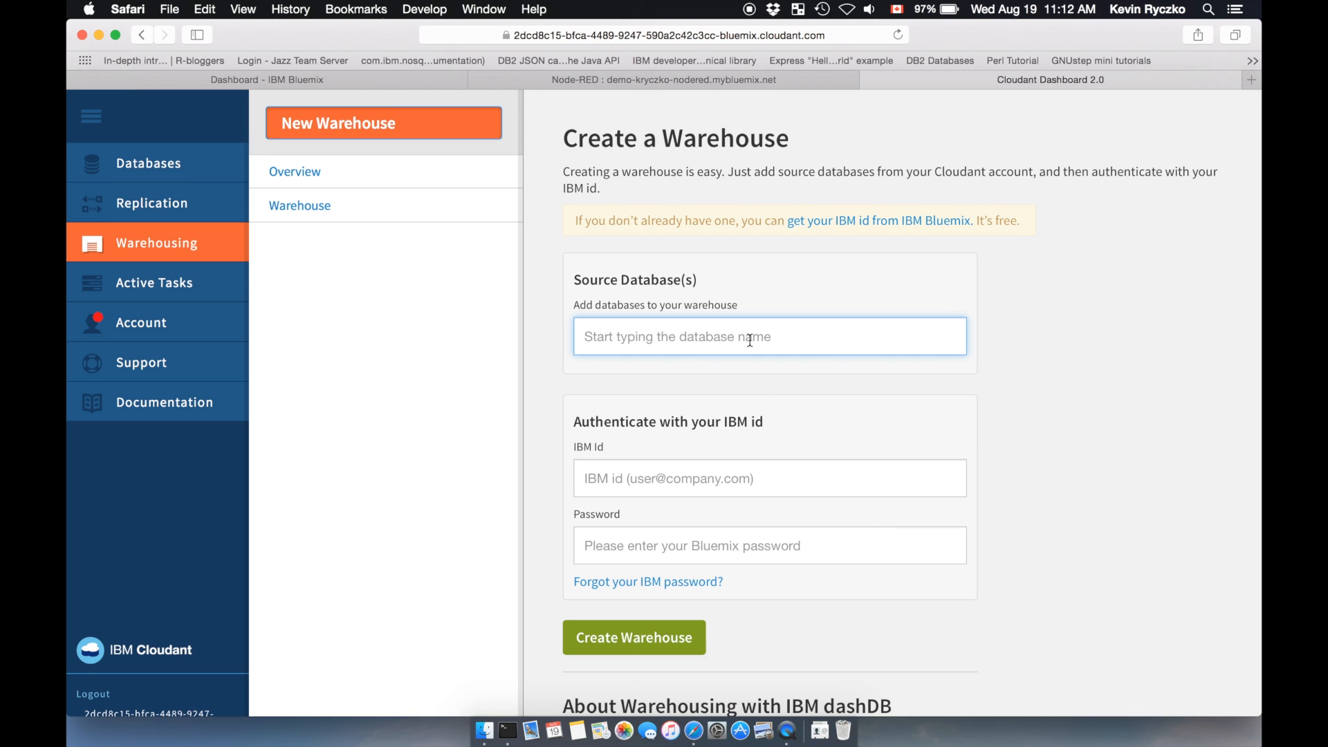
type("nodered")
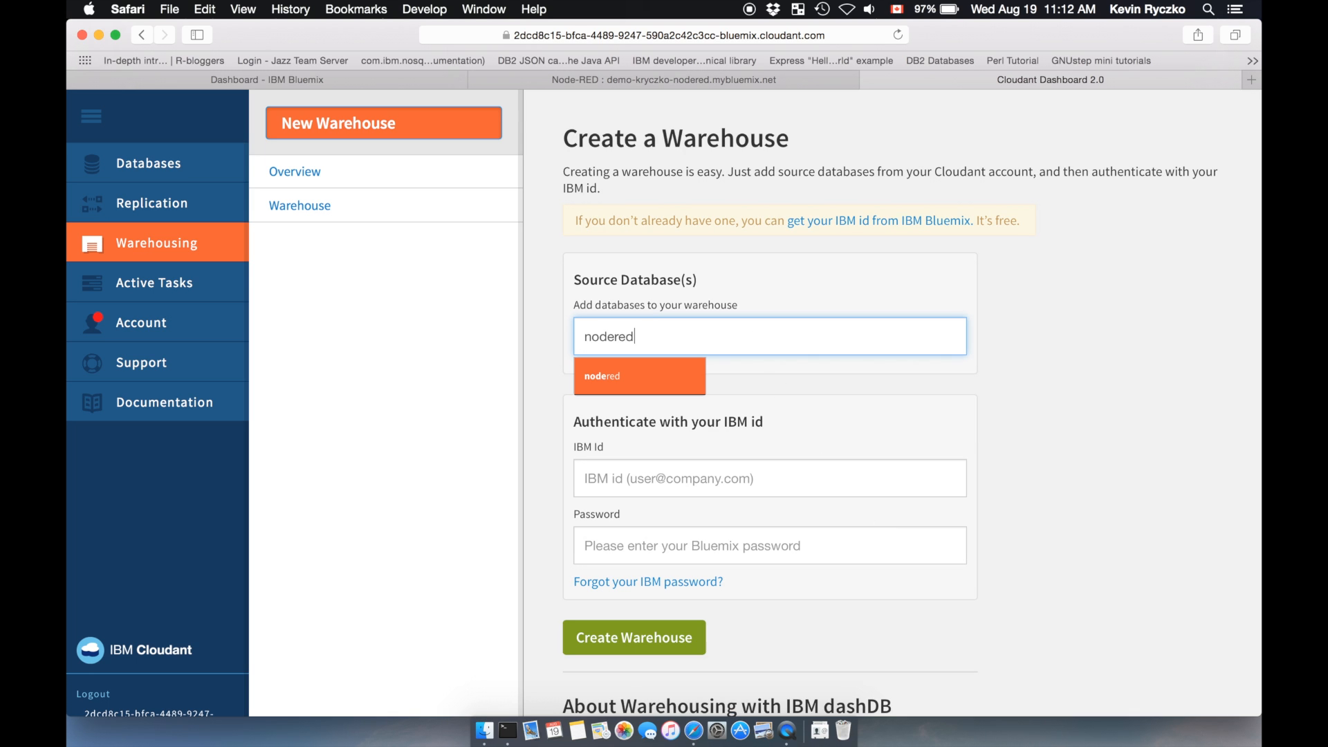
key("Tab")
left_click(653, 548)
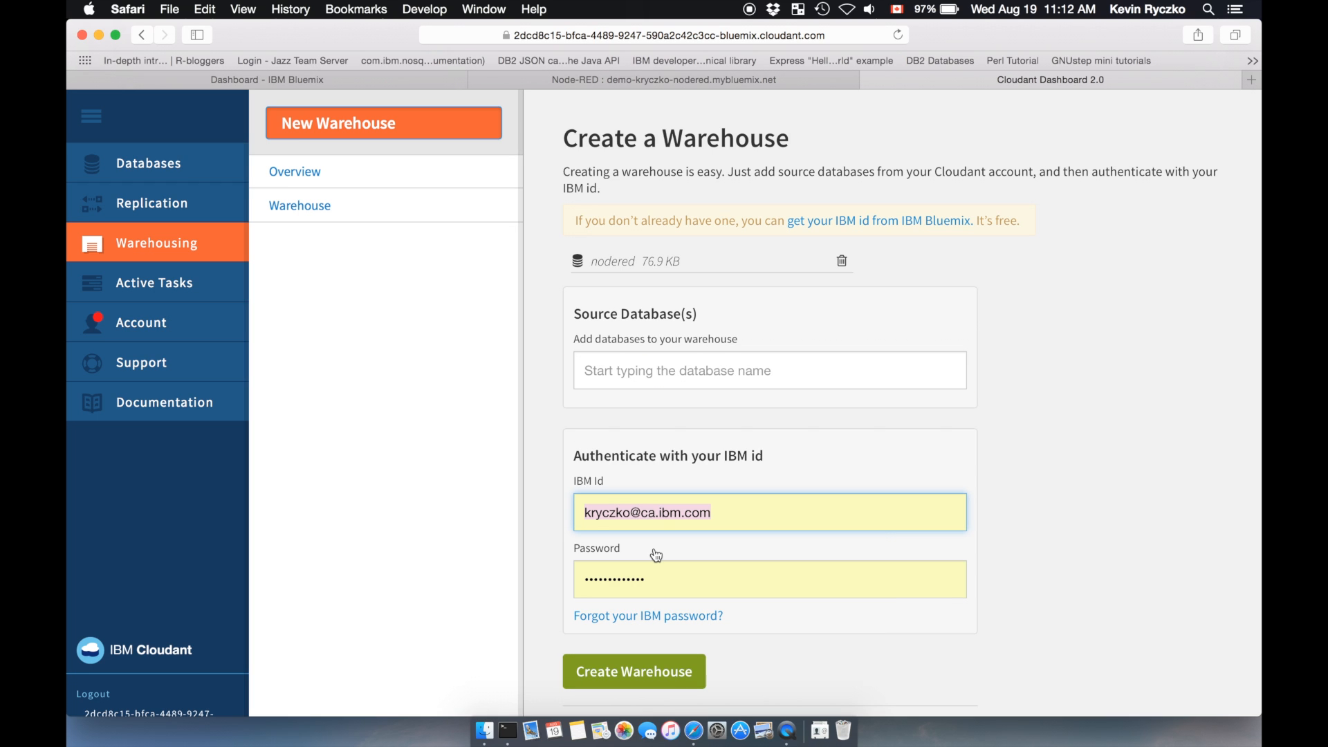
left_click(625, 671)
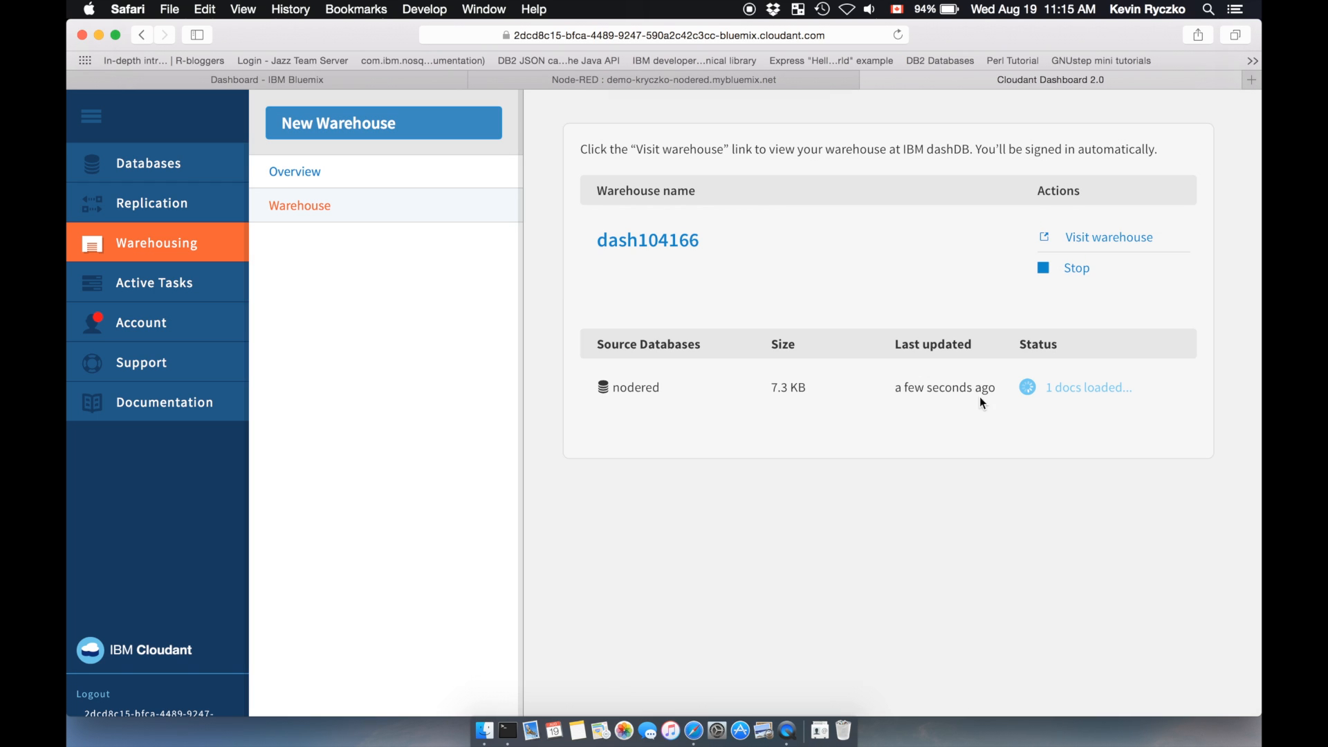
Step: Visit the new warehouse in dashDB and view the nodered table's definition from the warehouse's own schema
left_click(1092, 246)
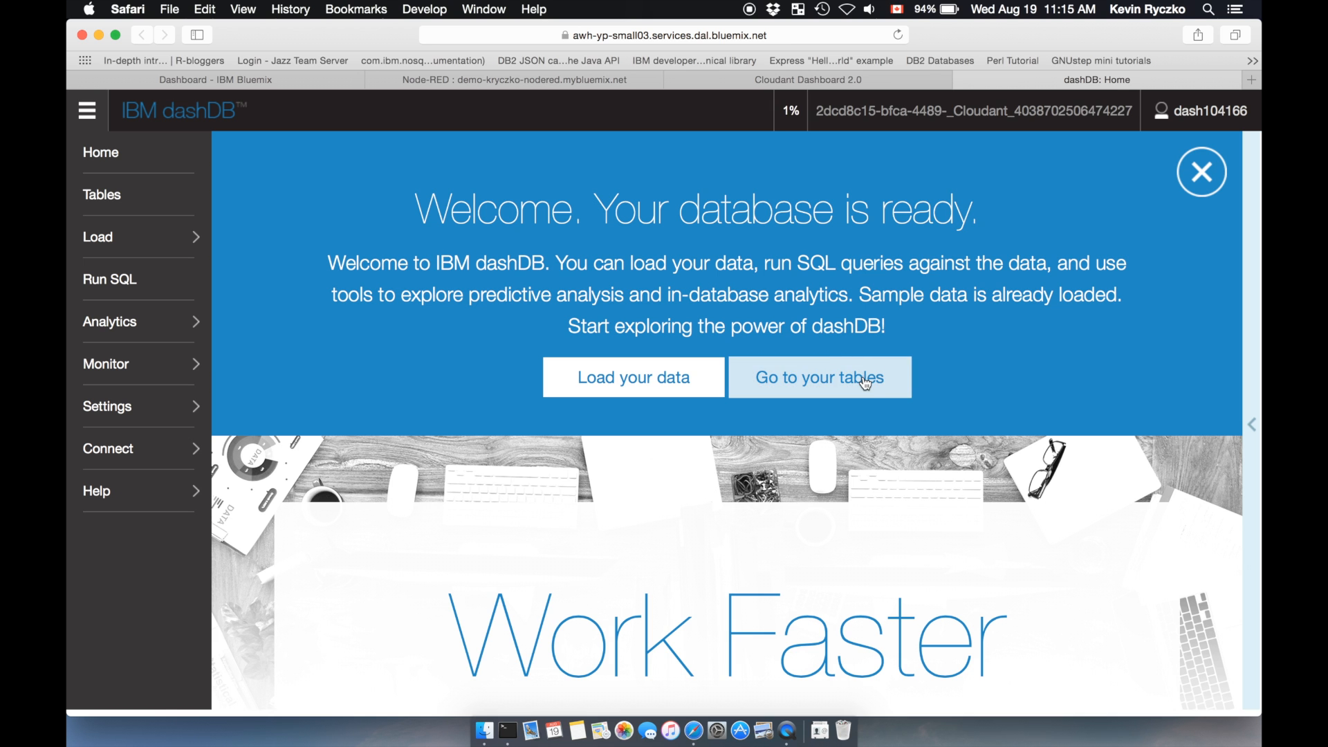
left_click(865, 383)
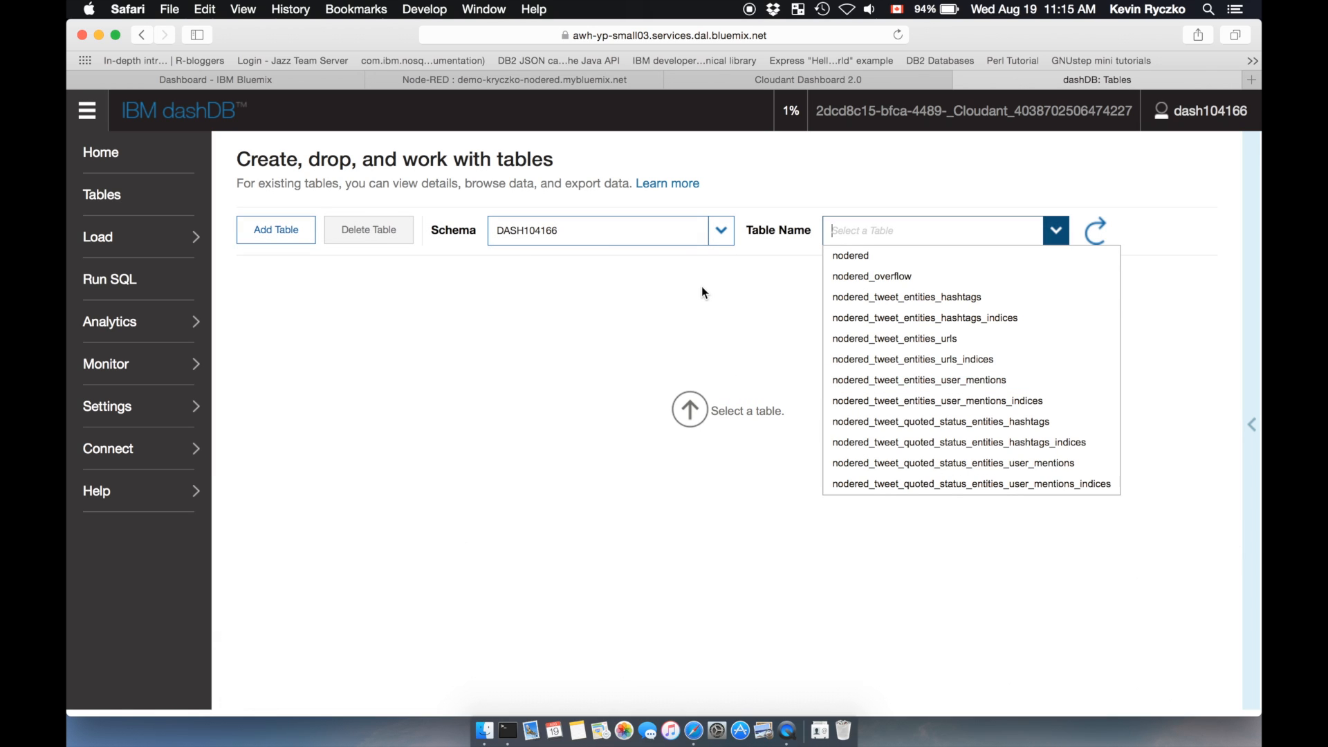
left_click(719, 231)
left_click(711, 256)
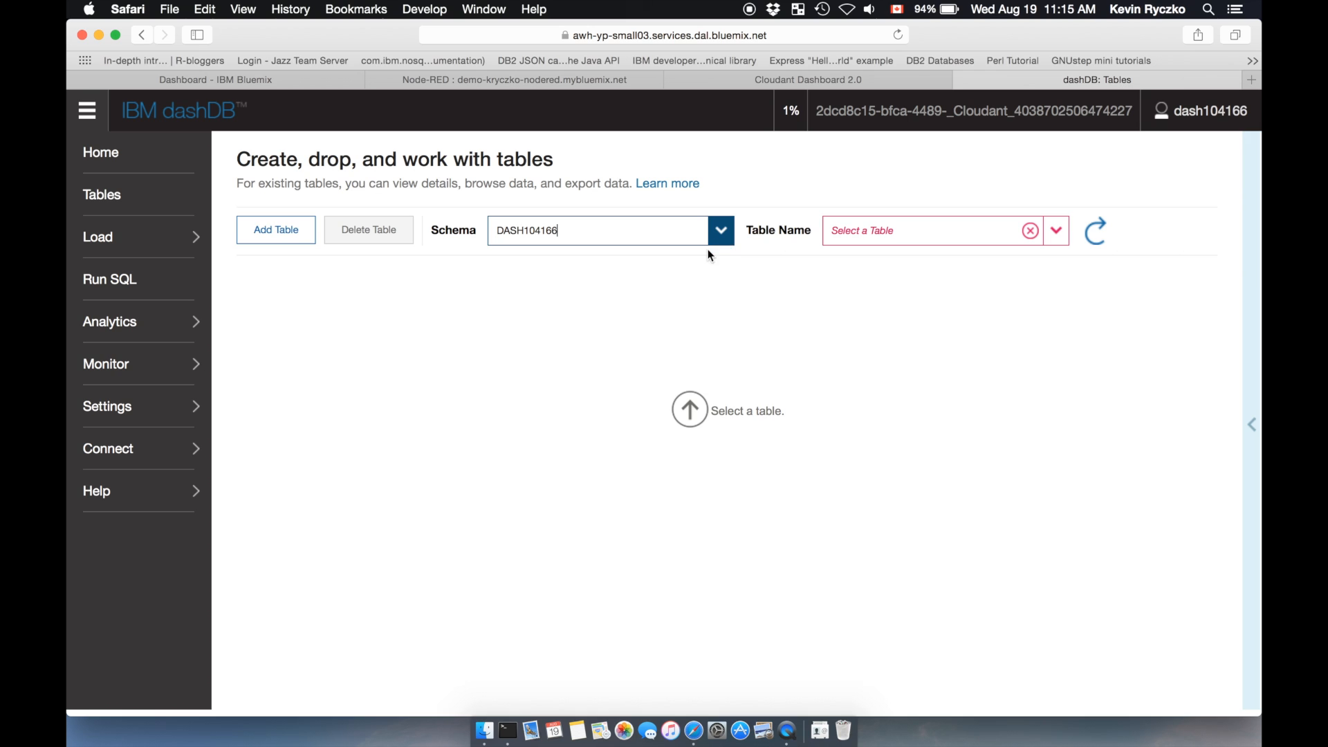
left_click(1058, 234)
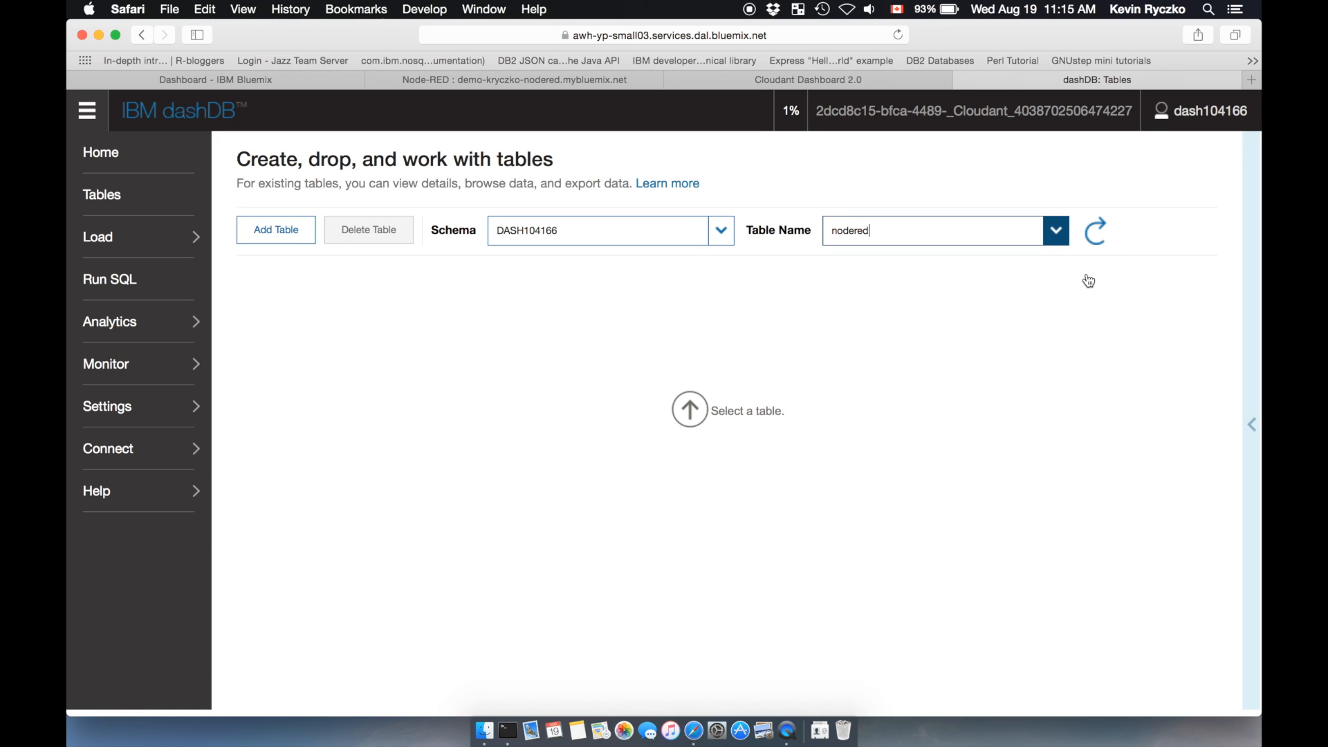
left_click(1095, 231)
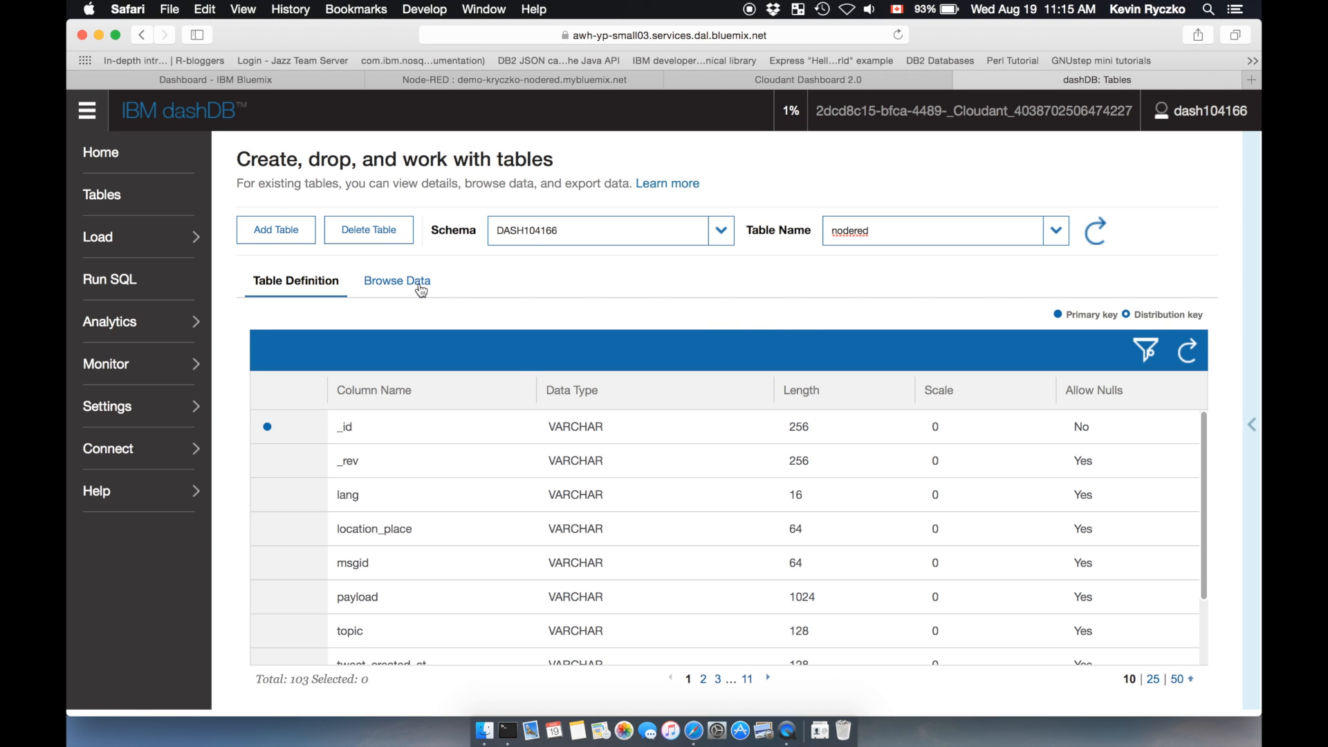
left_click(99, 36)
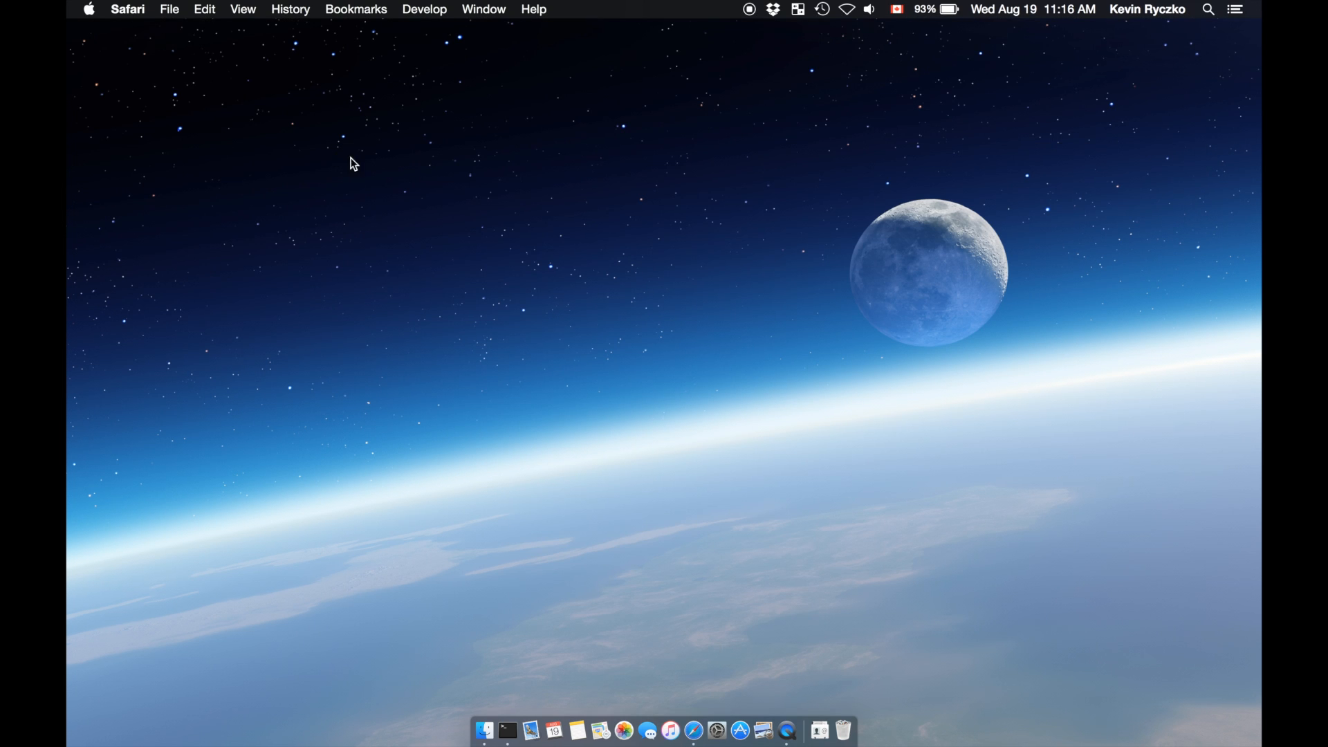